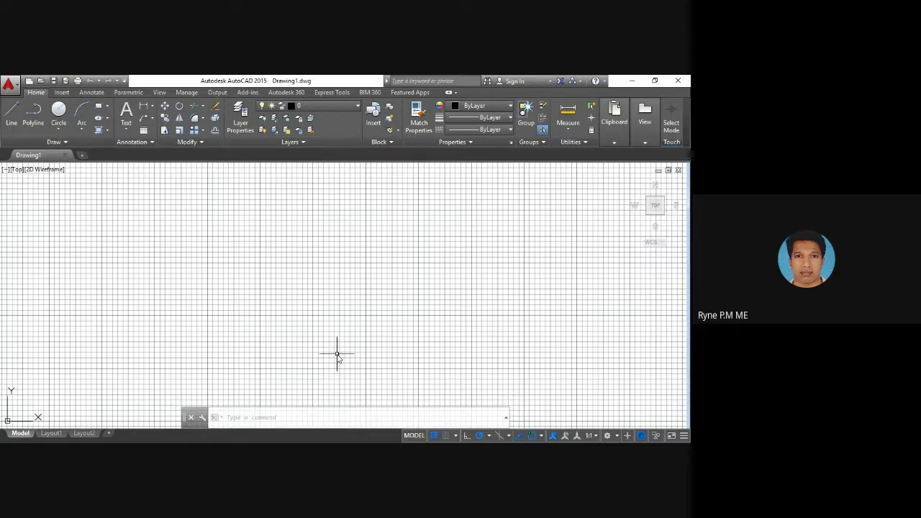
Set the model space limits with the lower left corner at 0,0 and the upper right corner at 300,200
click(234, 419)
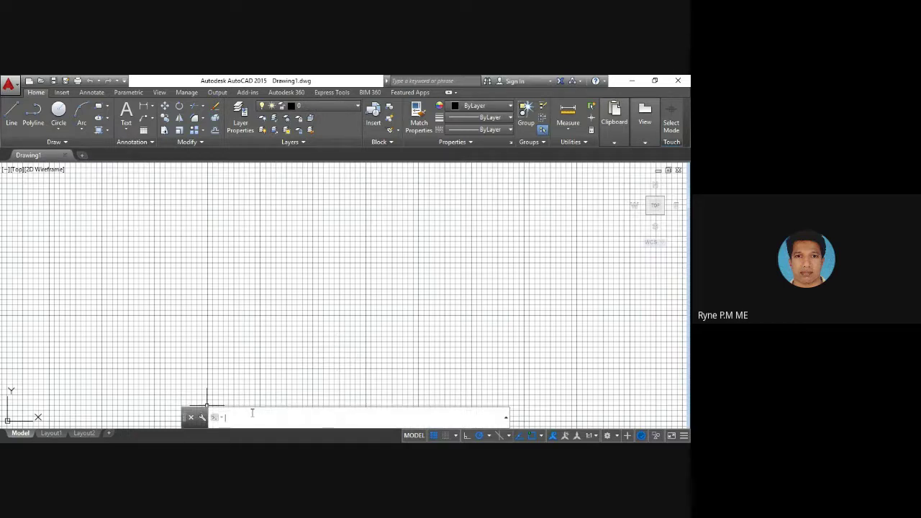
text(limit)
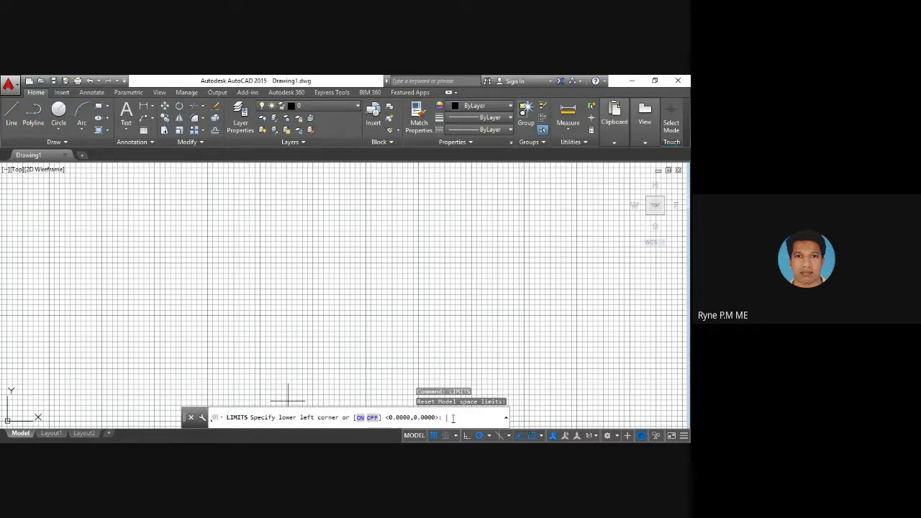
key(Return)
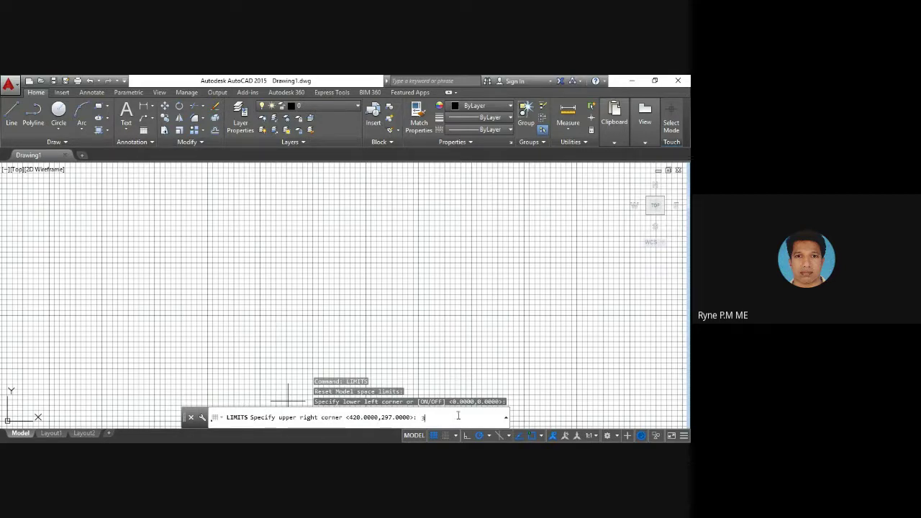
text(300,200)
key(Return)
Rerun the Limits command to check the stored corner values, accepting both defaults
key(Return)
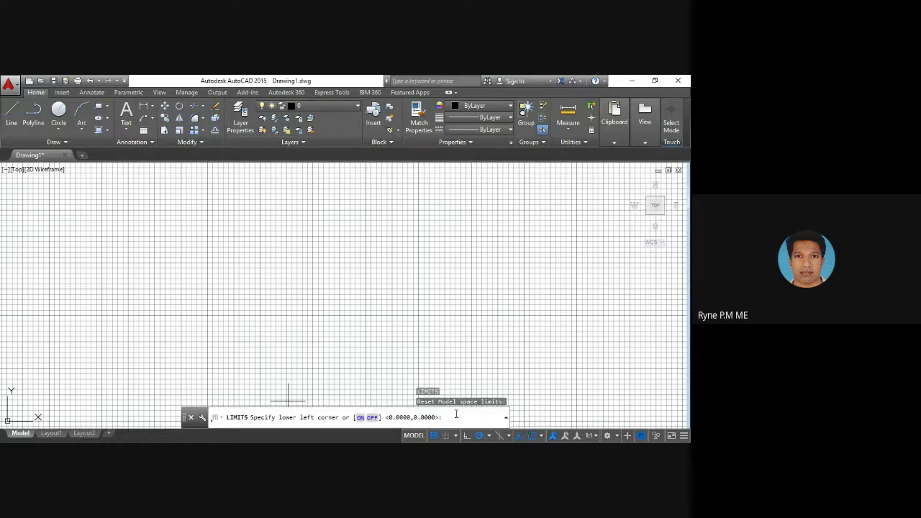
key(Return)
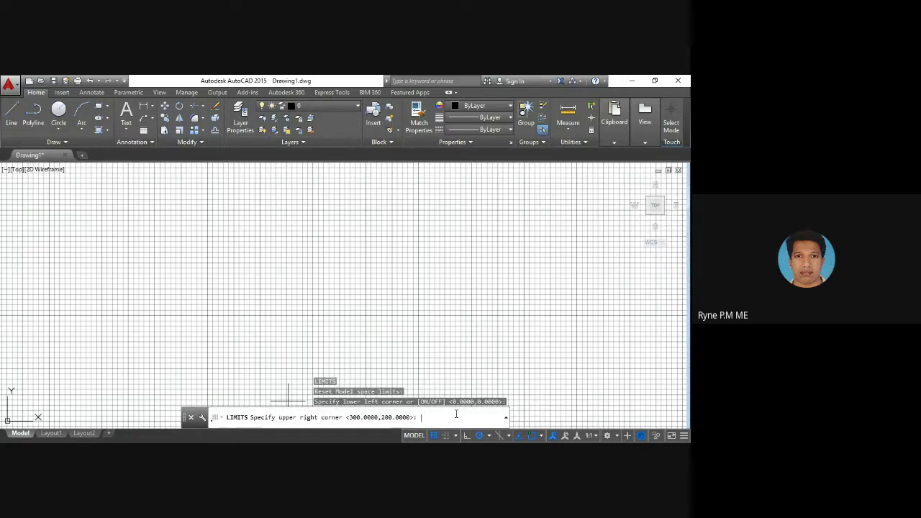
key(Return)
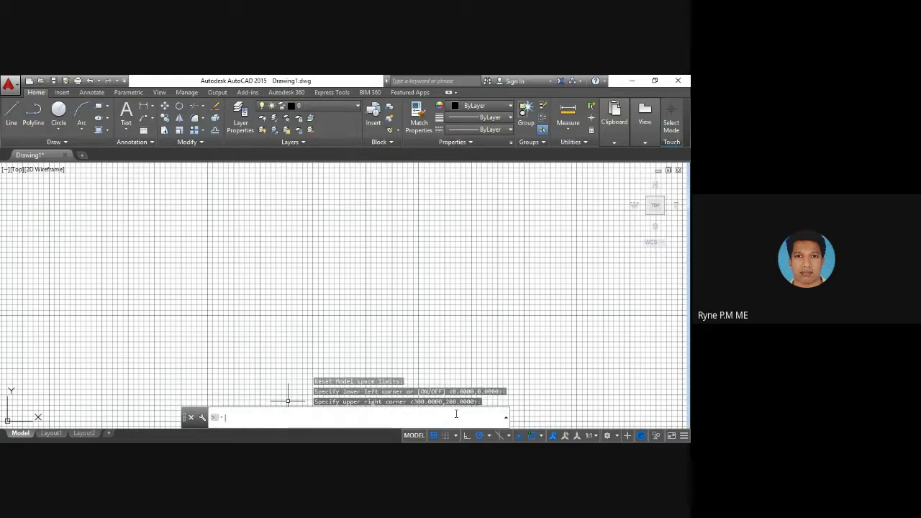
key(Return)
key(Return)
key(Return)
Zoom the drawing view with the All option to fit the limits
text(oom)
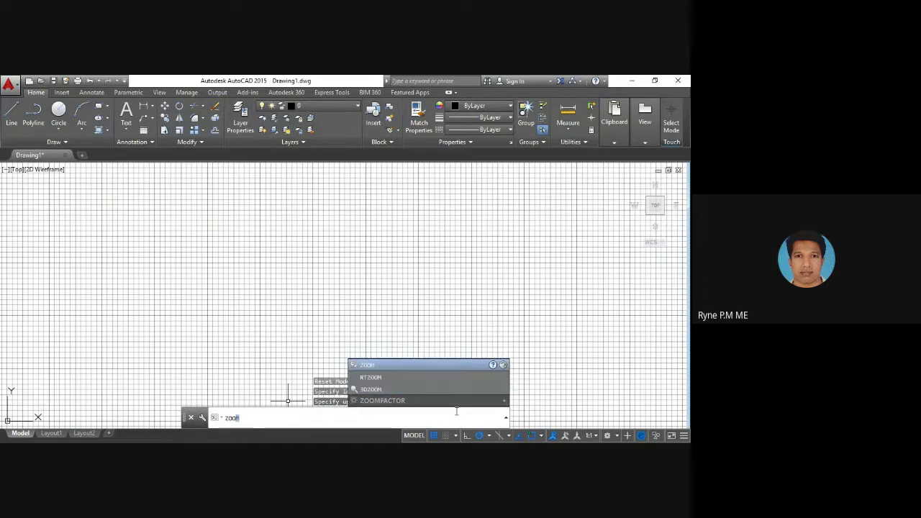
key(Return)
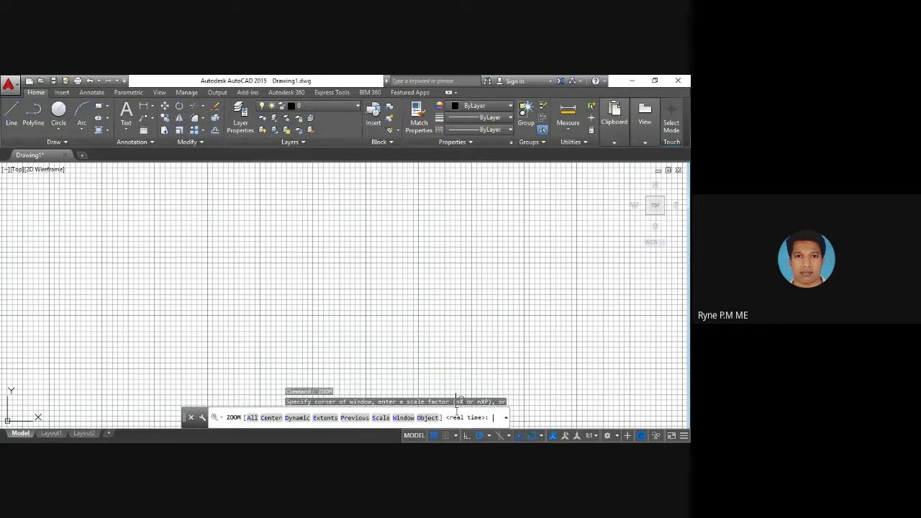
click(251, 417)
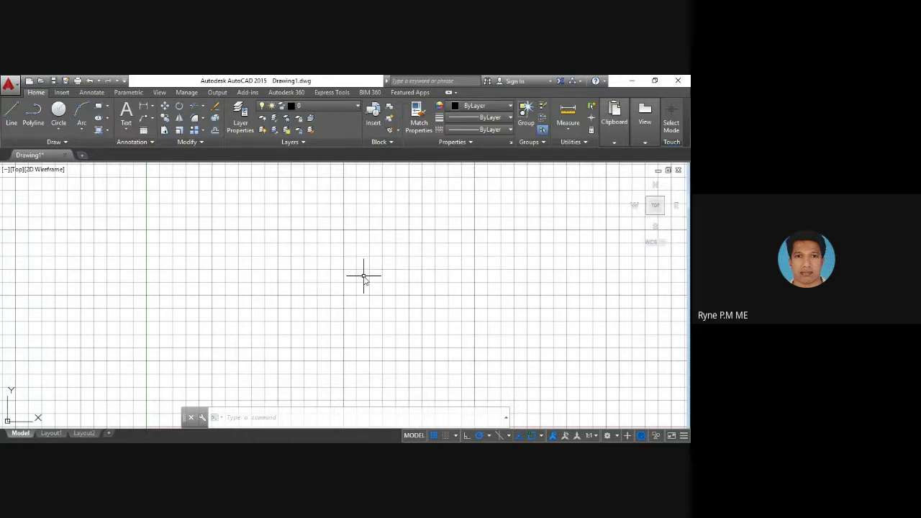
Turn the drawing grid off with the Grid command
click(241, 421)
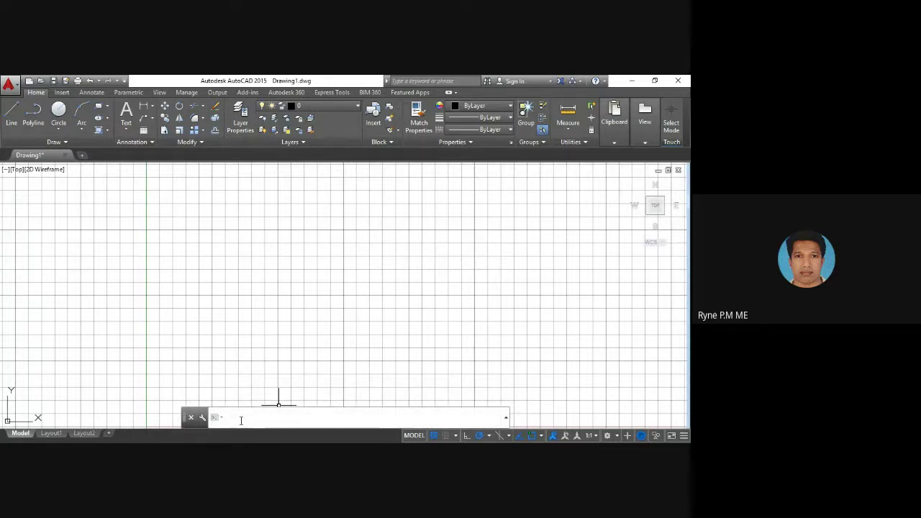
text(g)
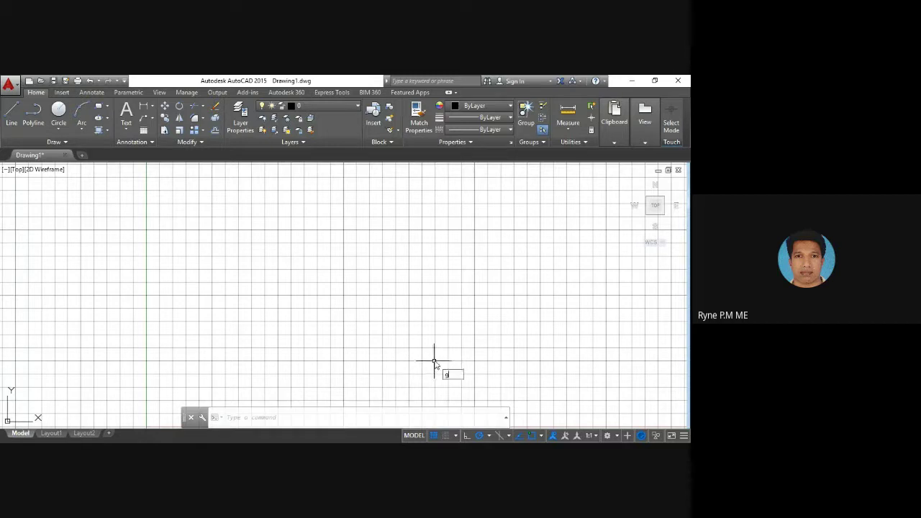
text(r)
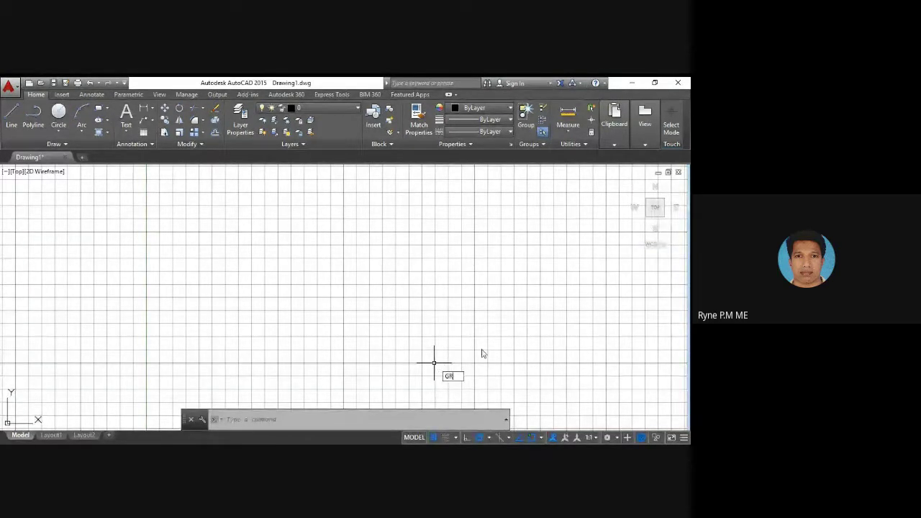
text(id)
key(Return)
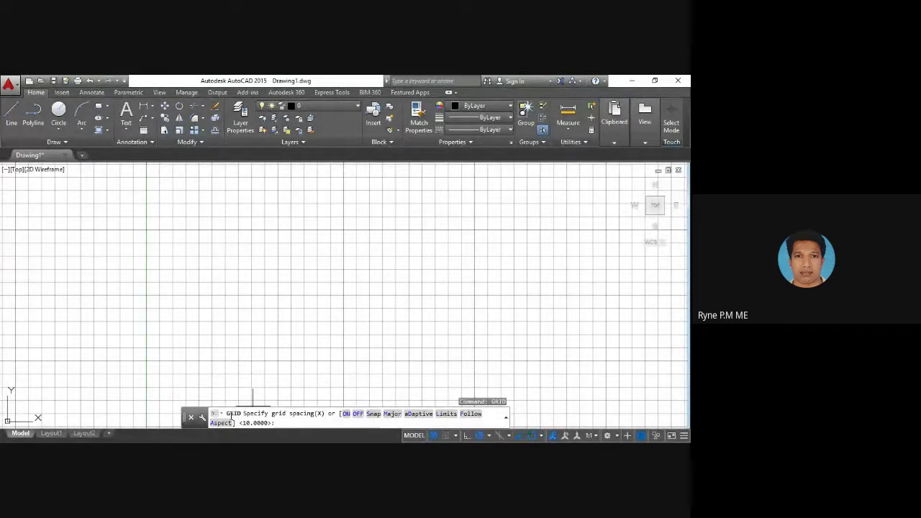
click(357, 414)
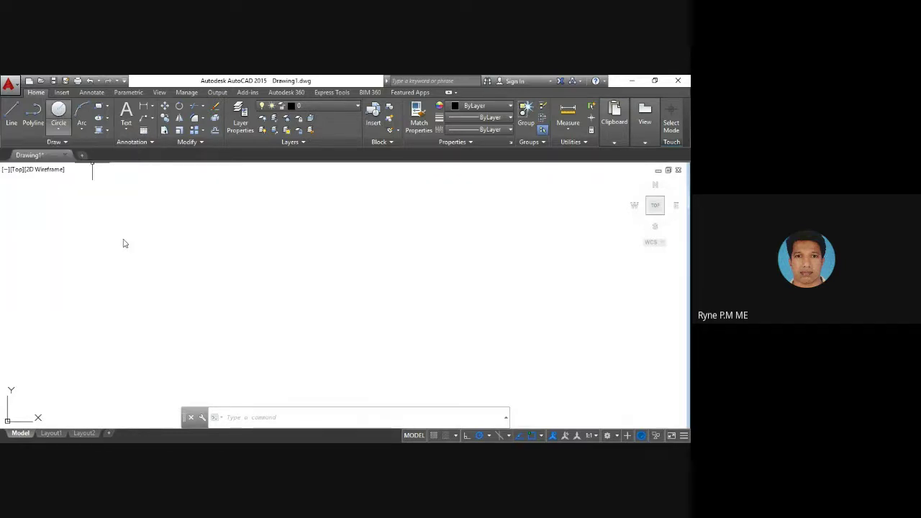
Draw a circle with a radius of about 51 in the western half of the empty drawing area
text(c)
key(Return)
click(173, 284)
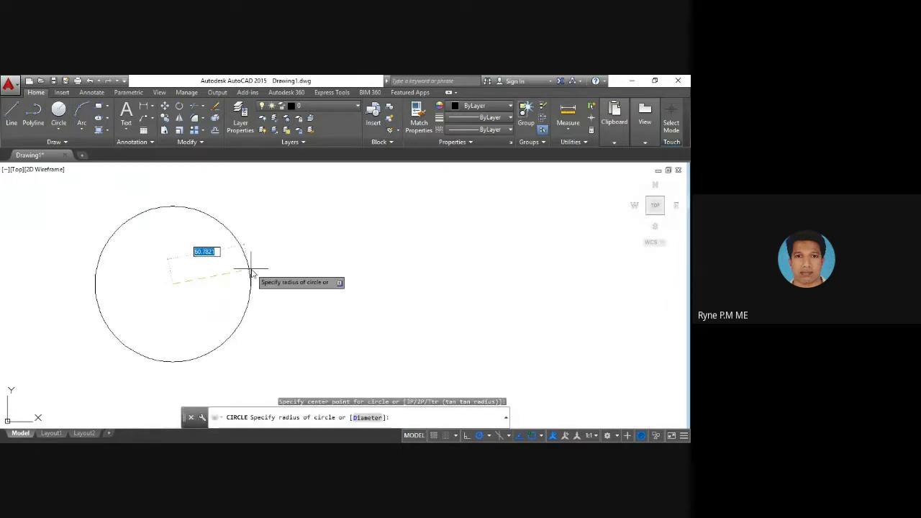
click(240, 279)
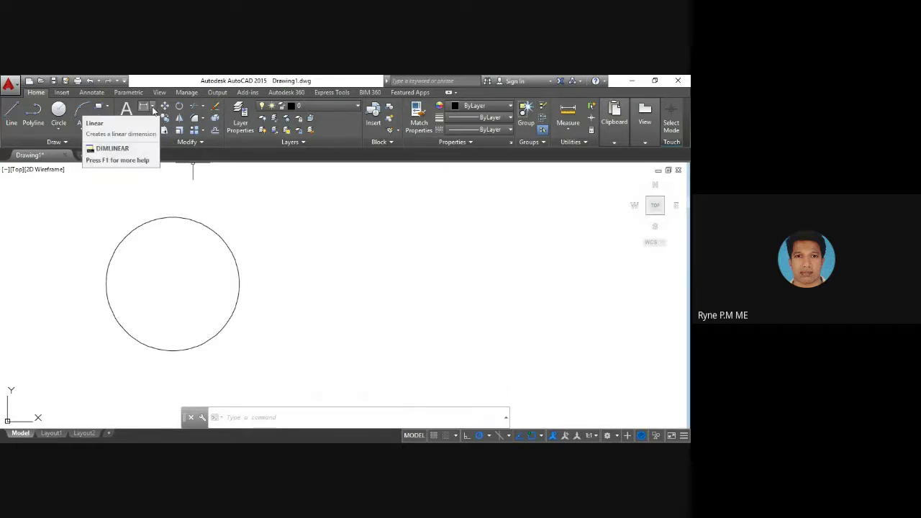
Add a radius dimension to the circle, placing its text outside the circle to the upper right
click(152, 107)
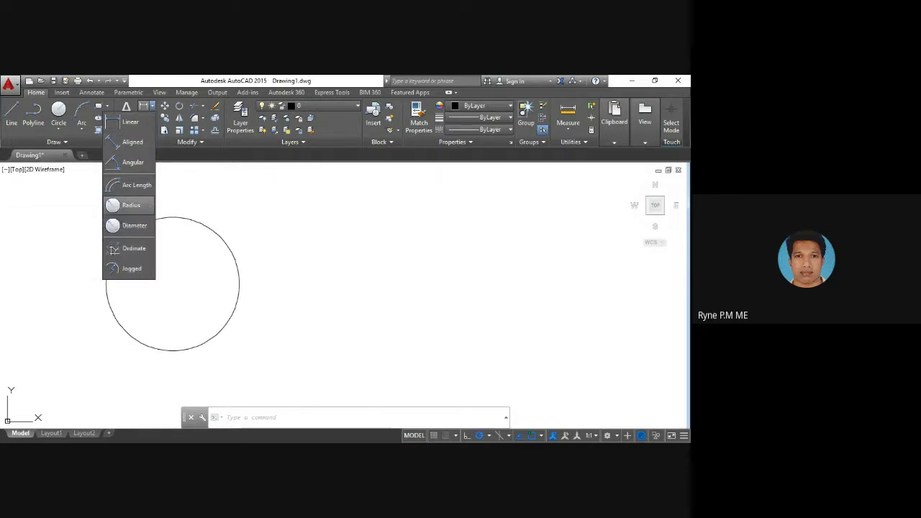
click(126, 205)
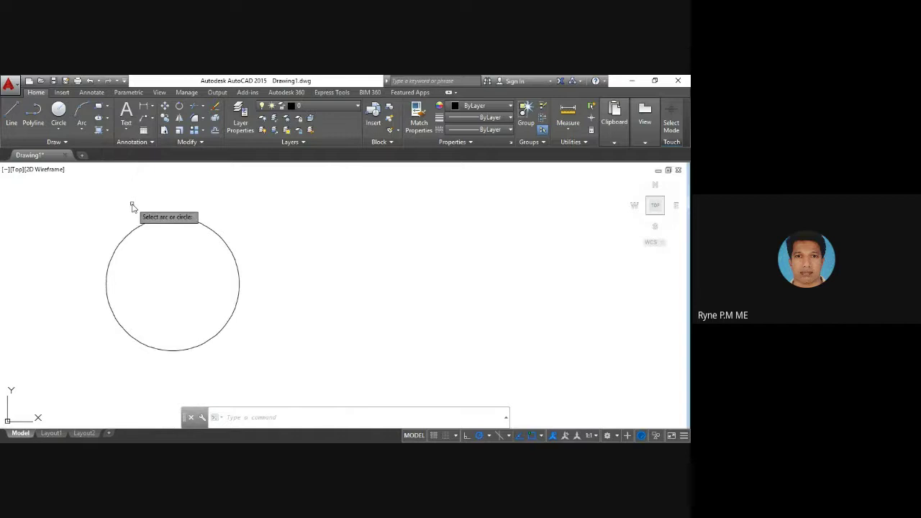
click(213, 231)
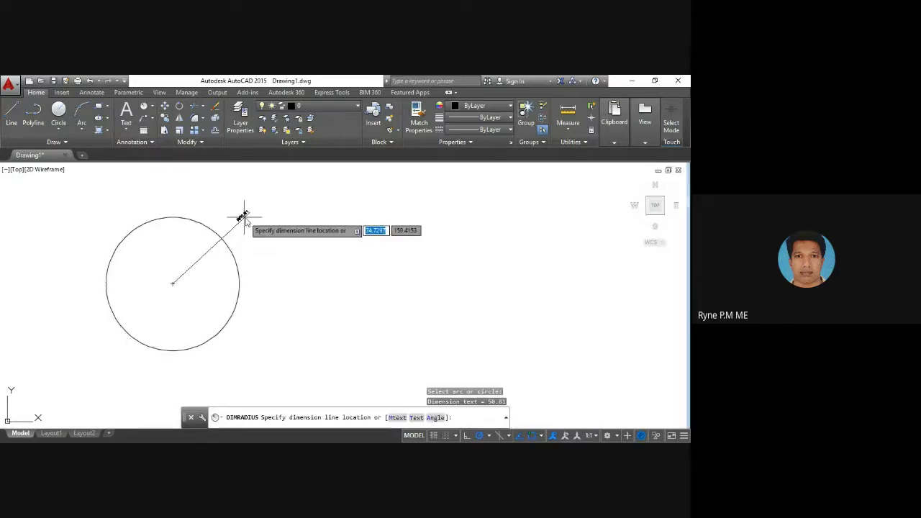
click(248, 225)
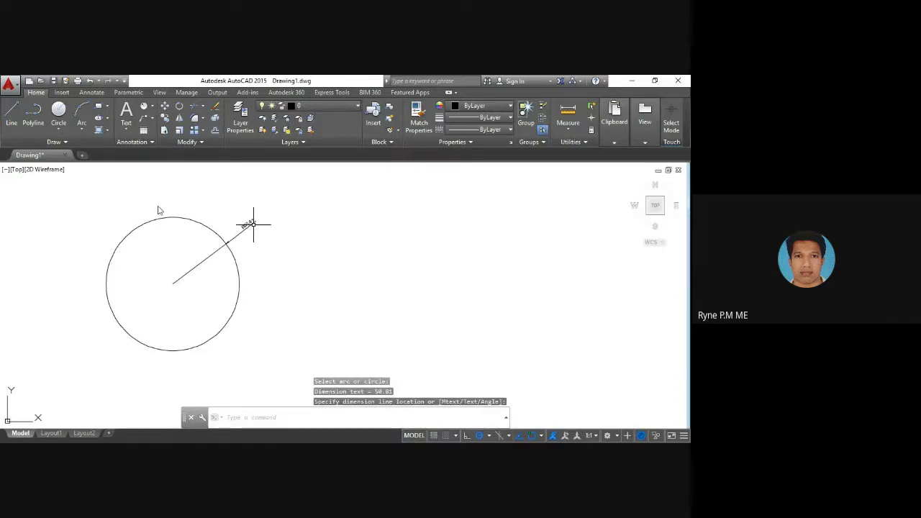
Open the ISO-25 dimension style for modification and set its text height to 5
click(151, 142)
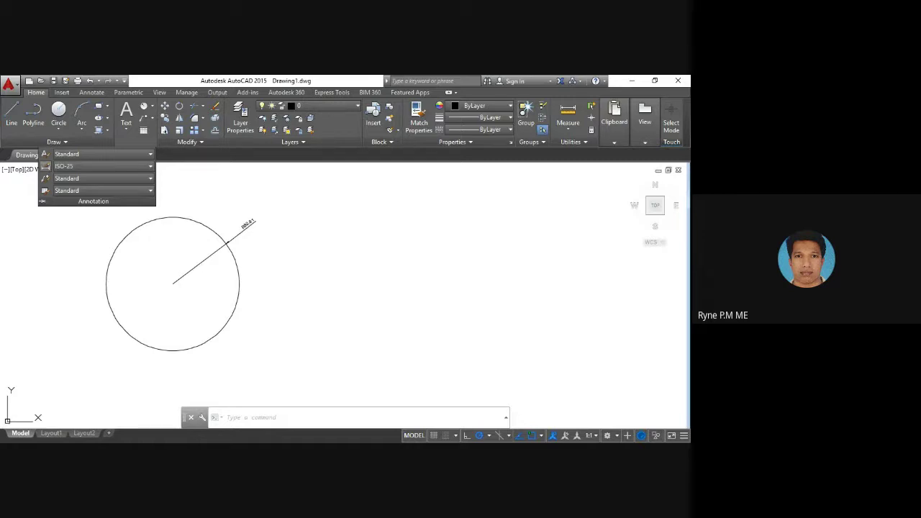
click(46, 166)
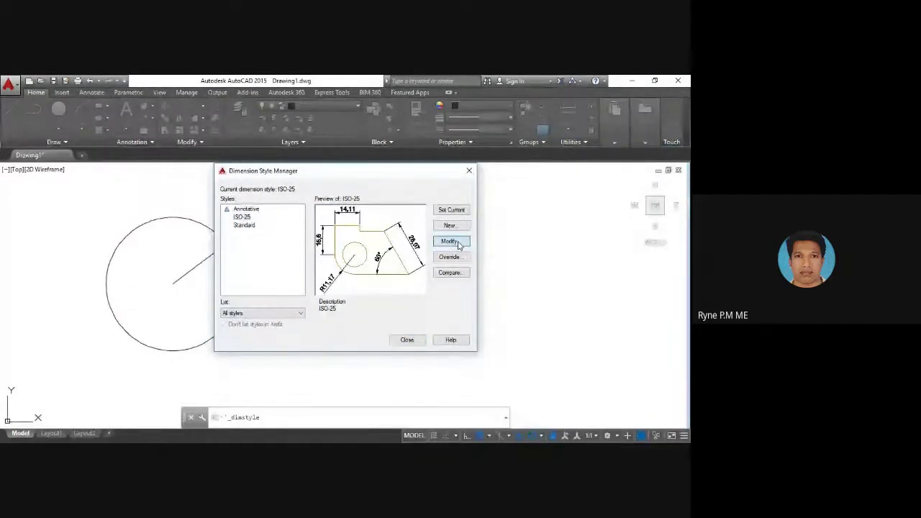
click(458, 245)
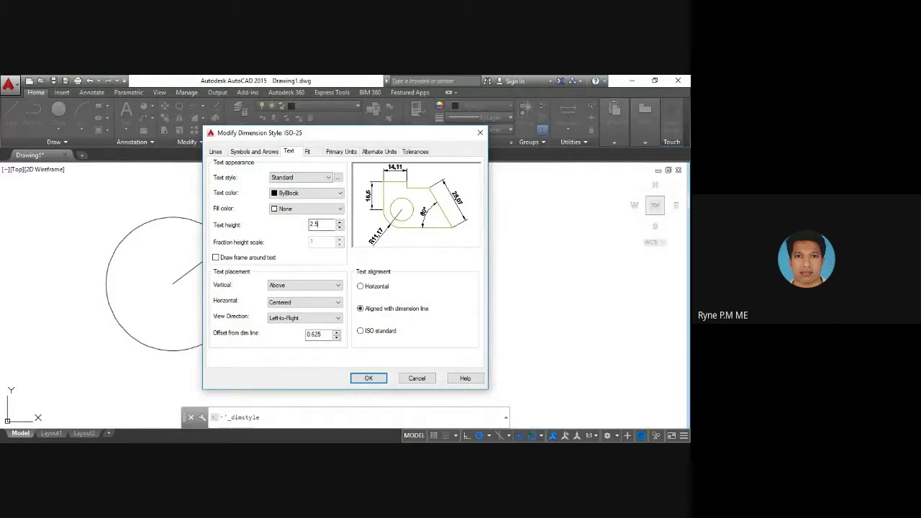
key(shift+Home)
text(5)
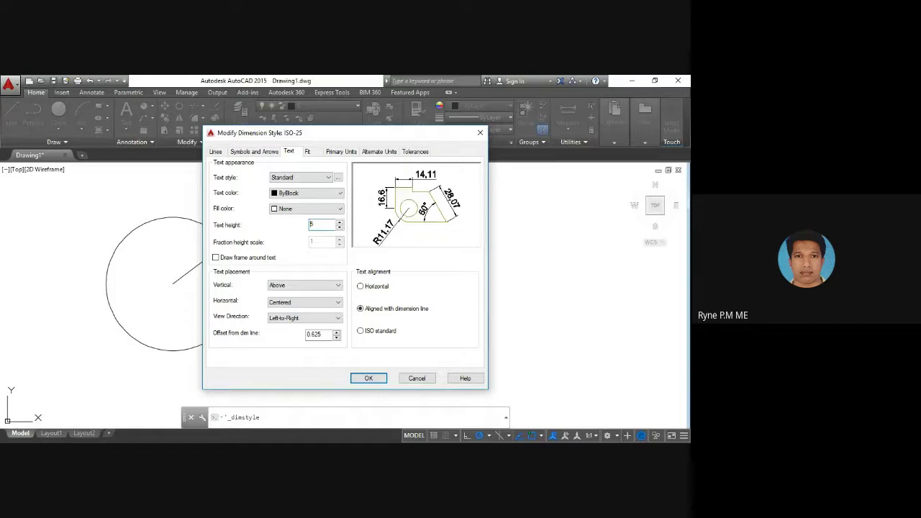
Set the arrow size of the ISO-25 dimension style to 3
key(ctrl+shift+Tab)
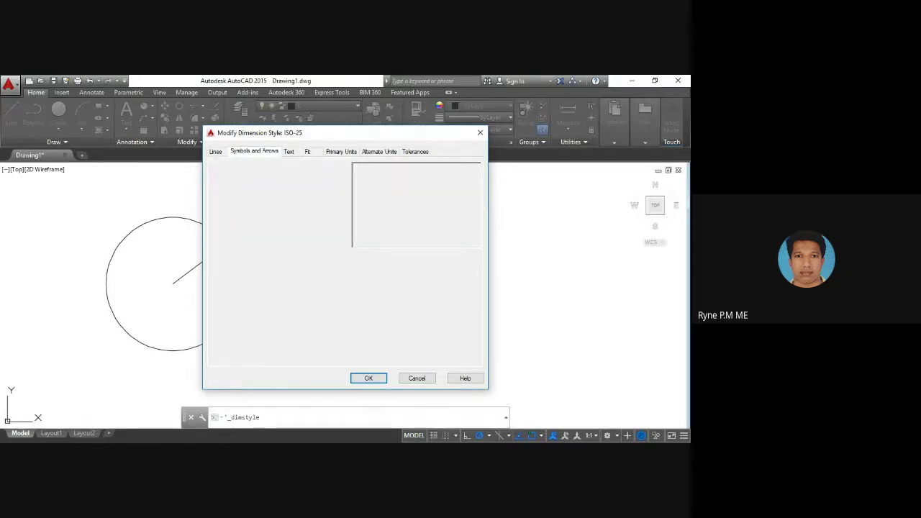
double_click(223, 254)
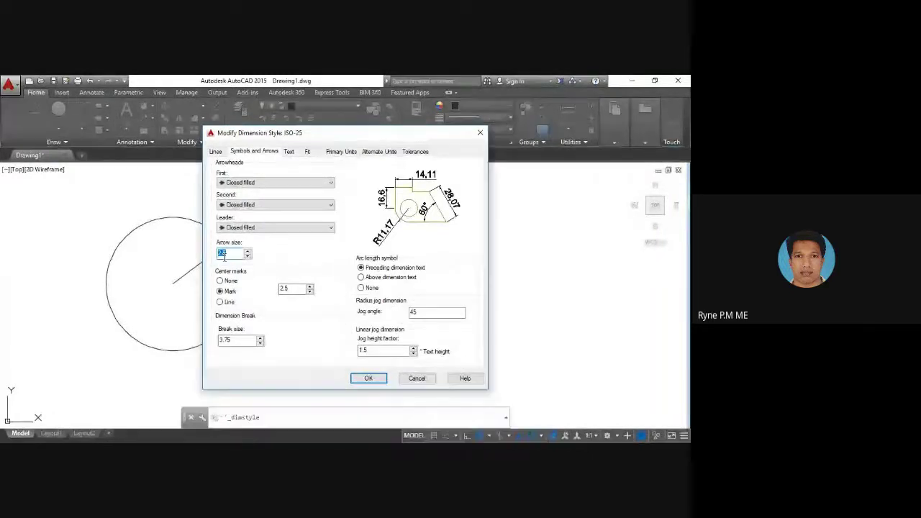
text(3)
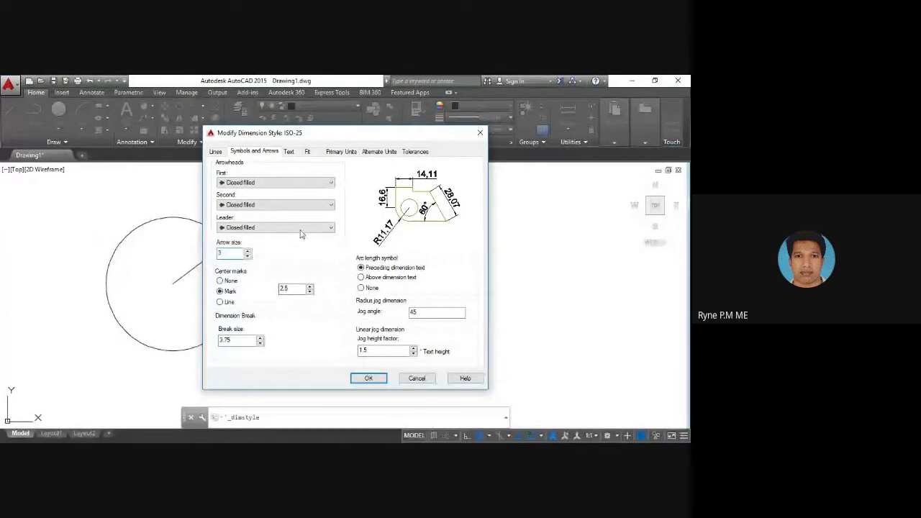
Set the linear dimension precision of the ISO-25 style to 0, apply the style changes and close the style manager
click(310, 151)
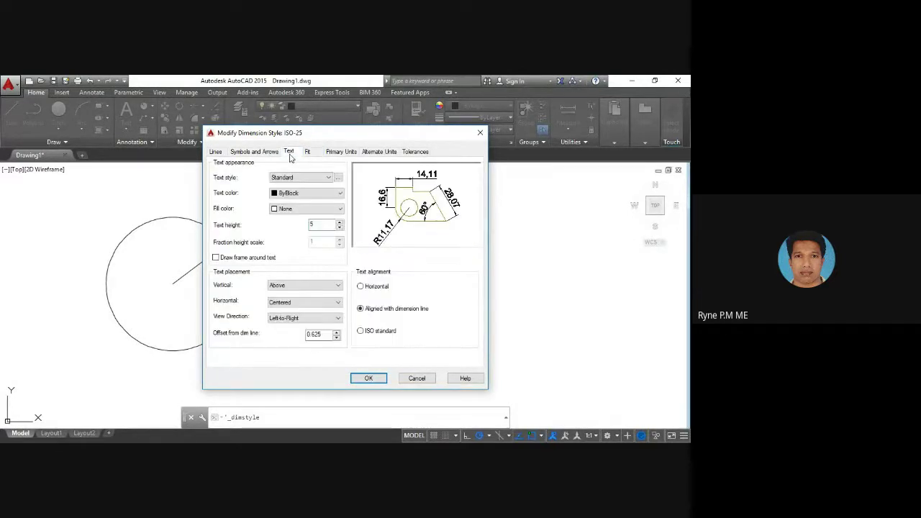
click(344, 153)
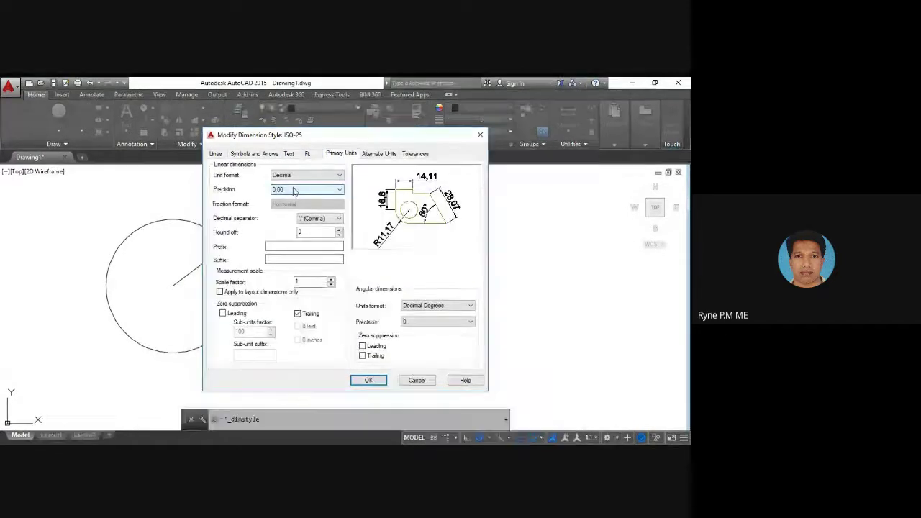
click(305, 189)
click(284, 202)
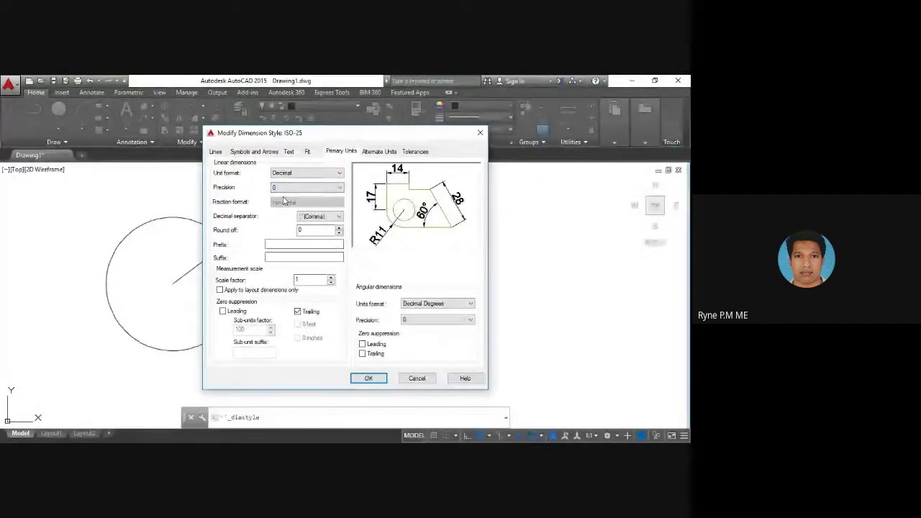
click(370, 378)
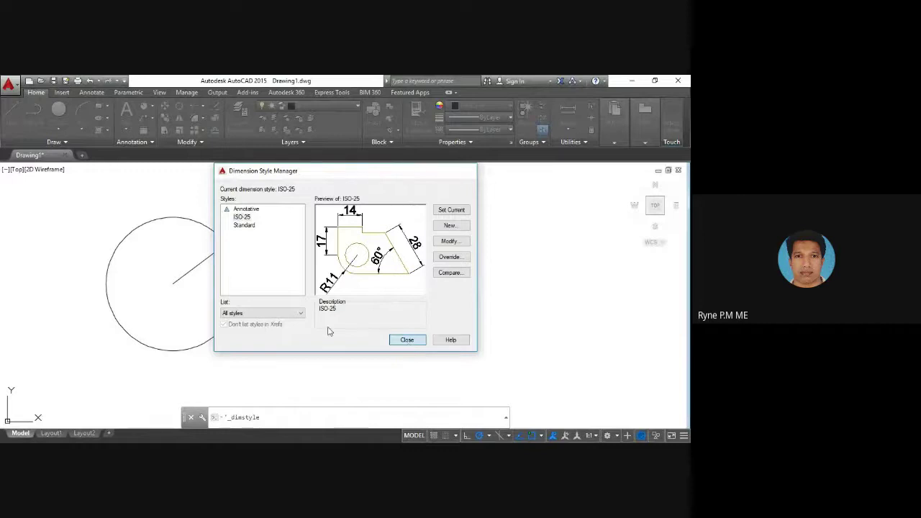
click(407, 340)
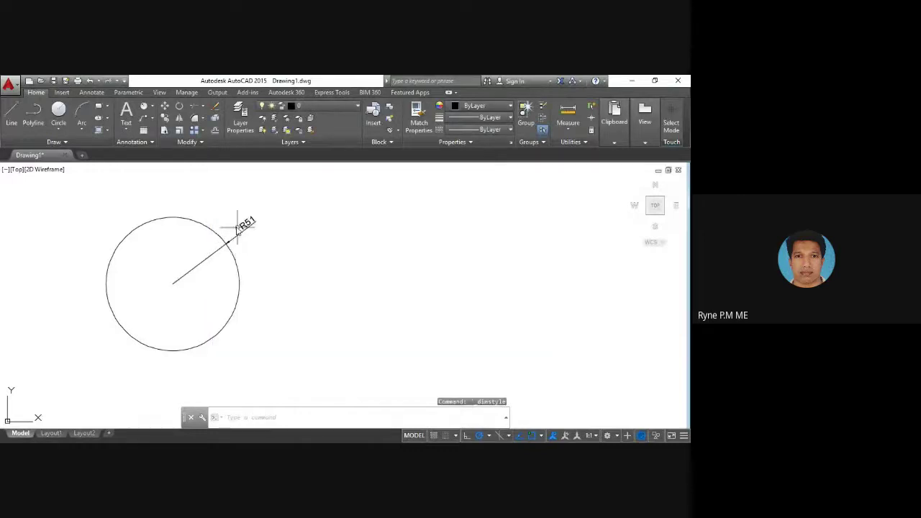
Draw a rectangle of four lines about 127 by 101 beside the circle, letting the top and left lines cross at the upper-left corner
scroll(264, 257, up, 2)
scroll(261, 259, down, 4)
click(260, 259)
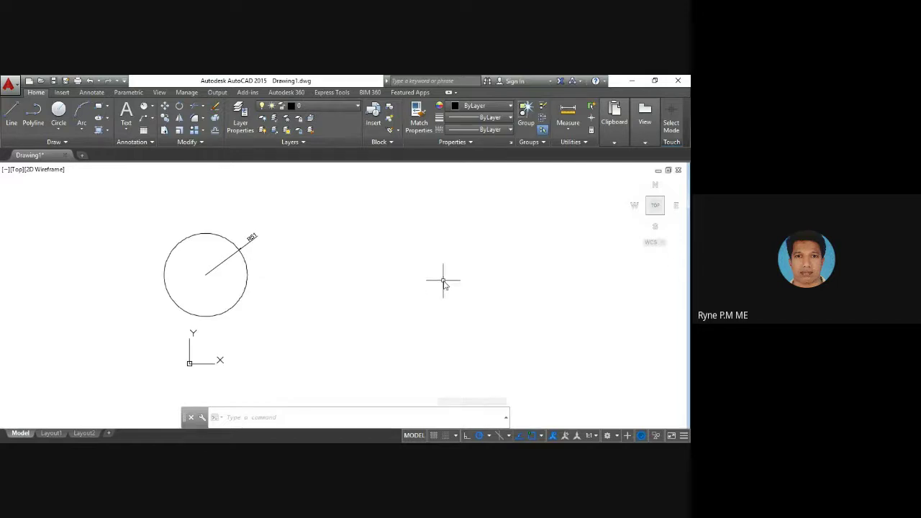
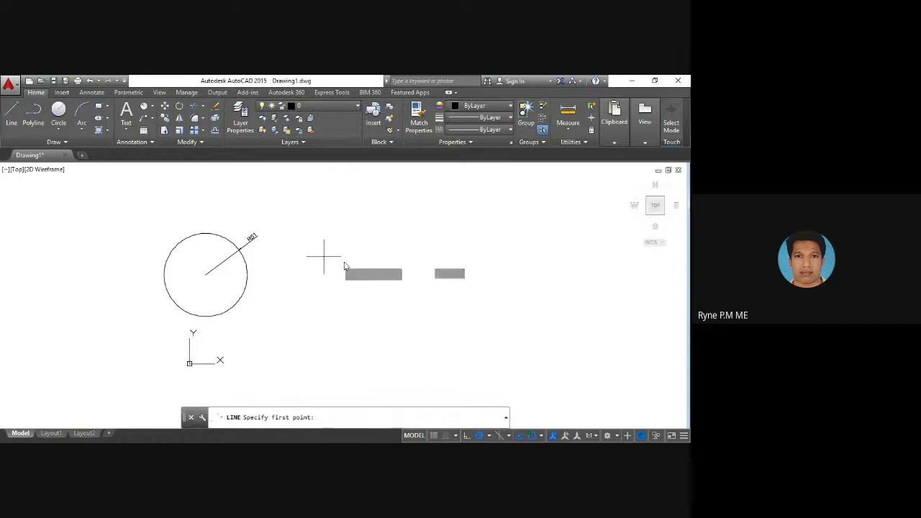
click(351, 231)
click(459, 231)
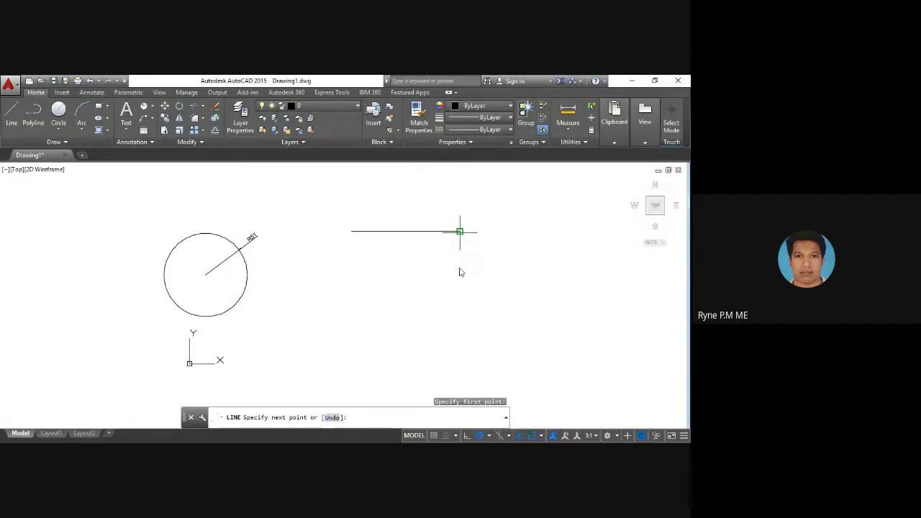
click(459, 313)
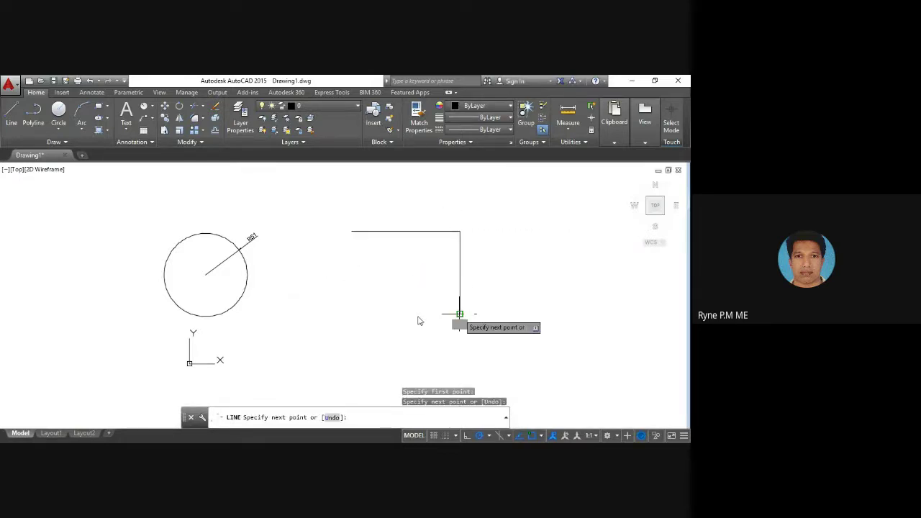
click(356, 313)
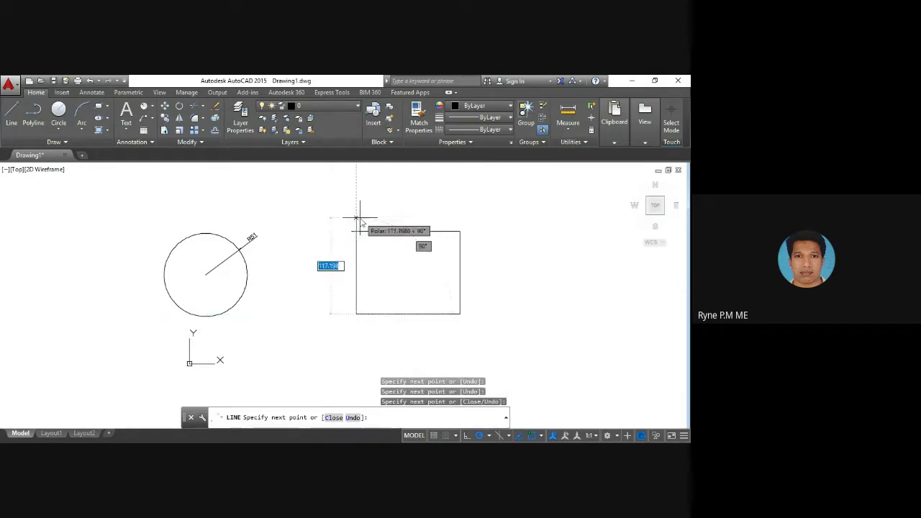
click(356, 218)
key(Return)
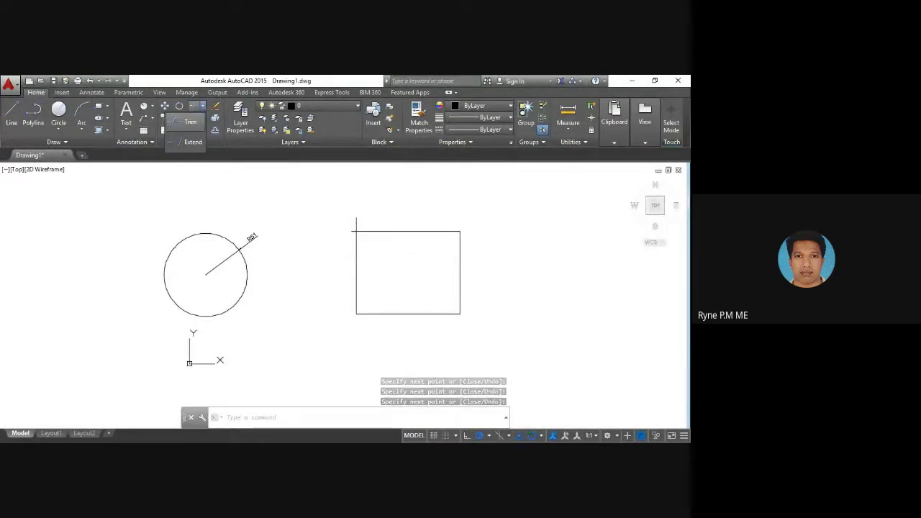
Trim the two line ends projecting past the rectangle's upper-left corner, using the top and left lines as cutting edges
click(194, 106)
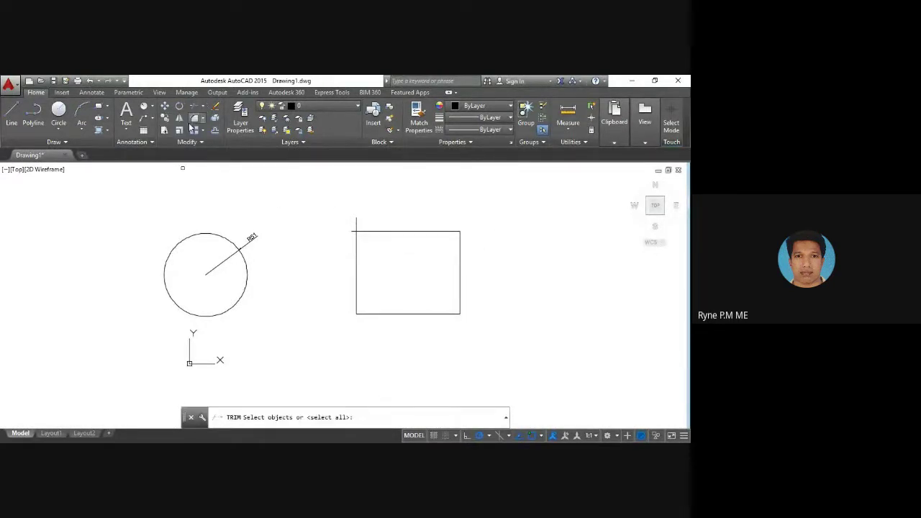
click(367, 232)
click(356, 252)
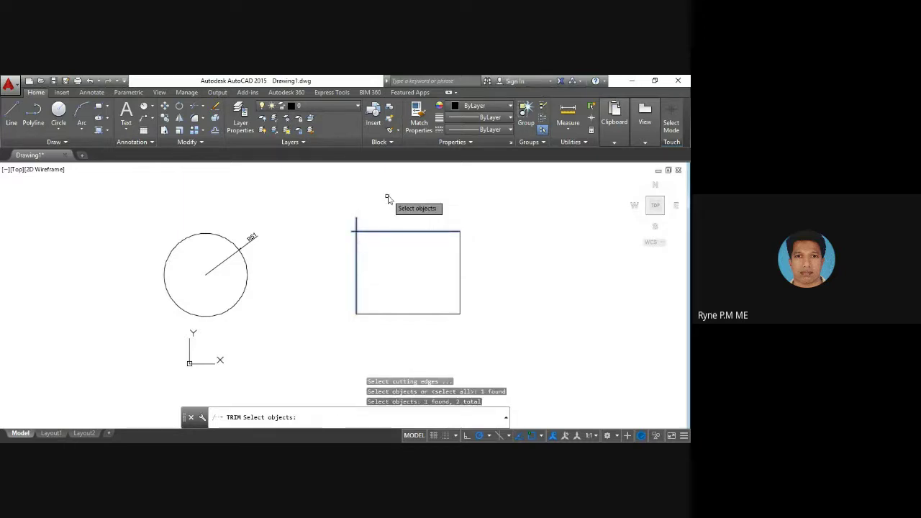
key(Return)
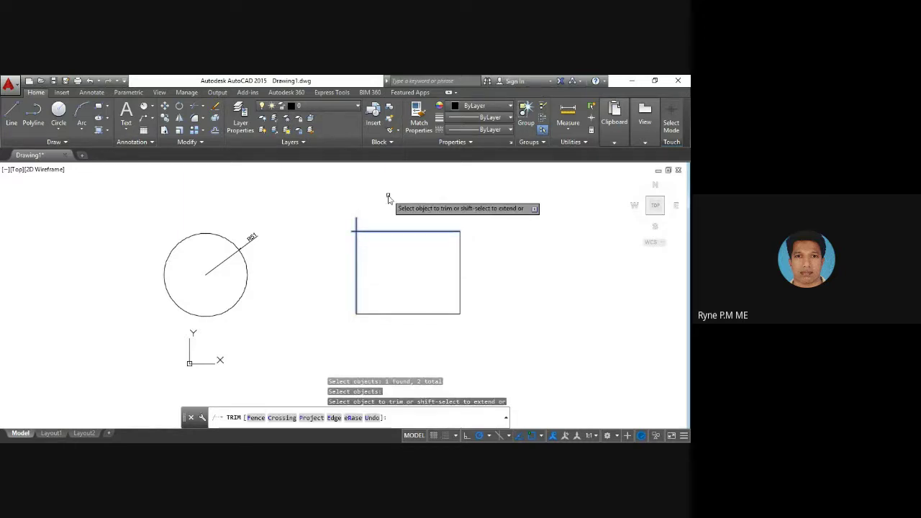
click(355, 221)
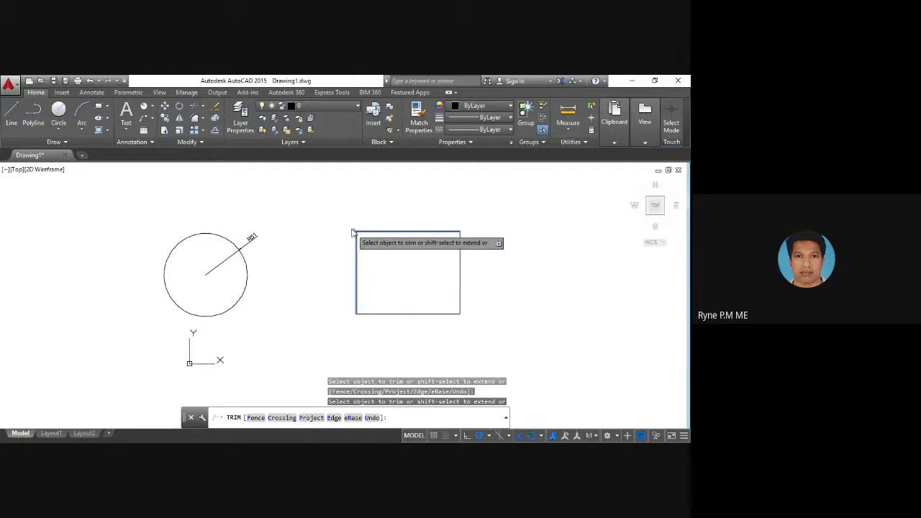
key(Return)
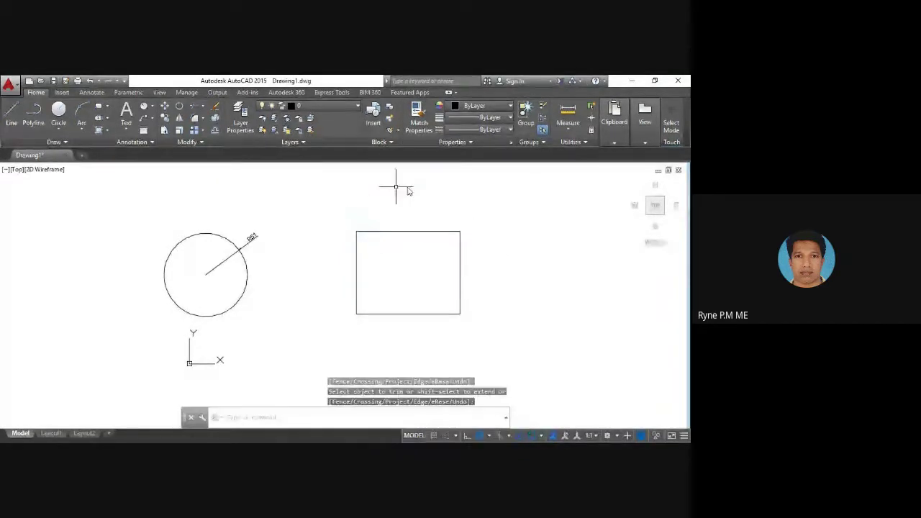
Add a linear dimension to the rectangle's top edge, placing the dimension line just above it
click(151, 107)
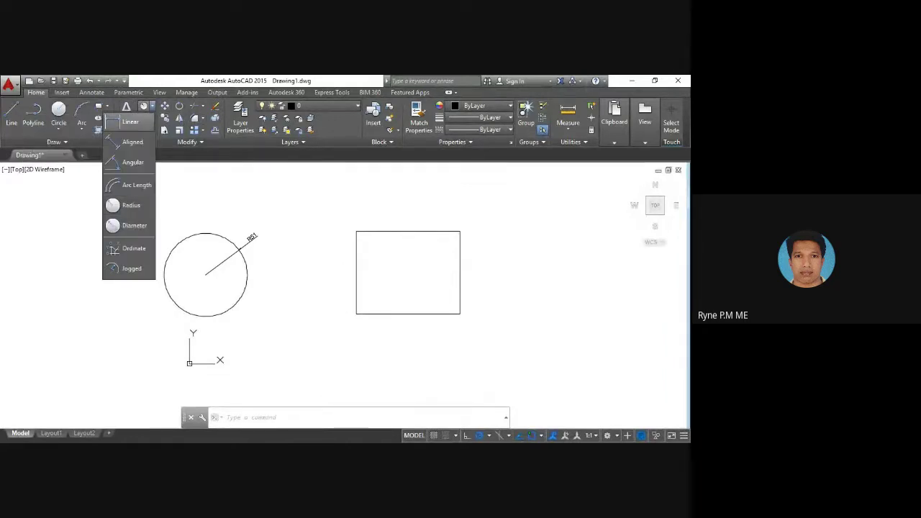
click(122, 121)
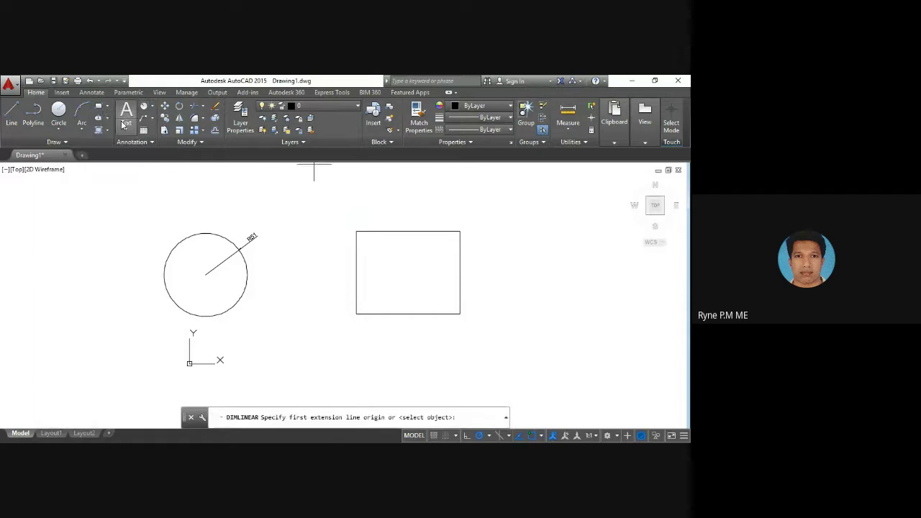
click(355, 232)
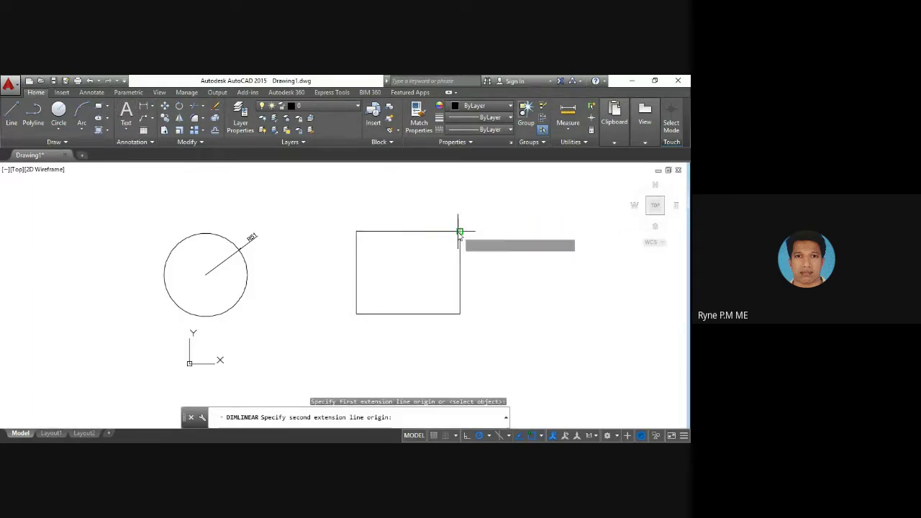
click(459, 231)
click(459, 221)
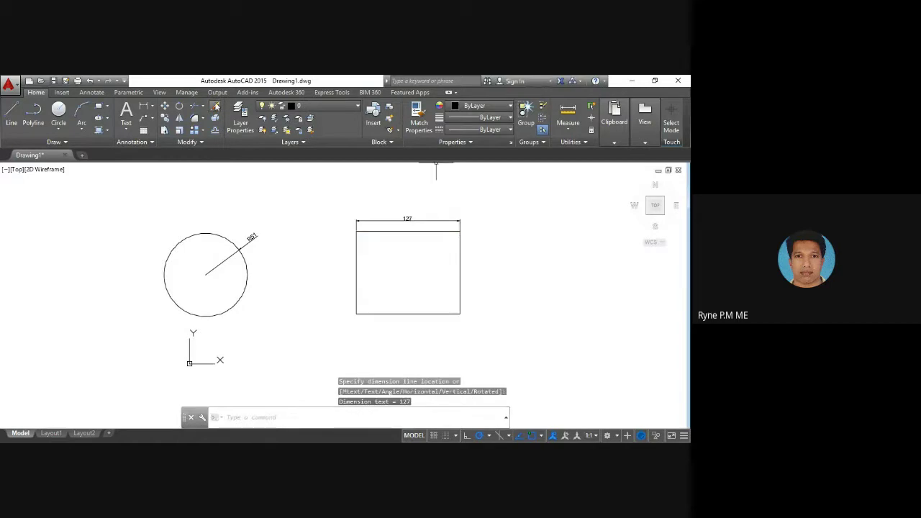
Add a linear dimension to the rectangle's right edge, placing the dimension line just outside it
click(153, 107)
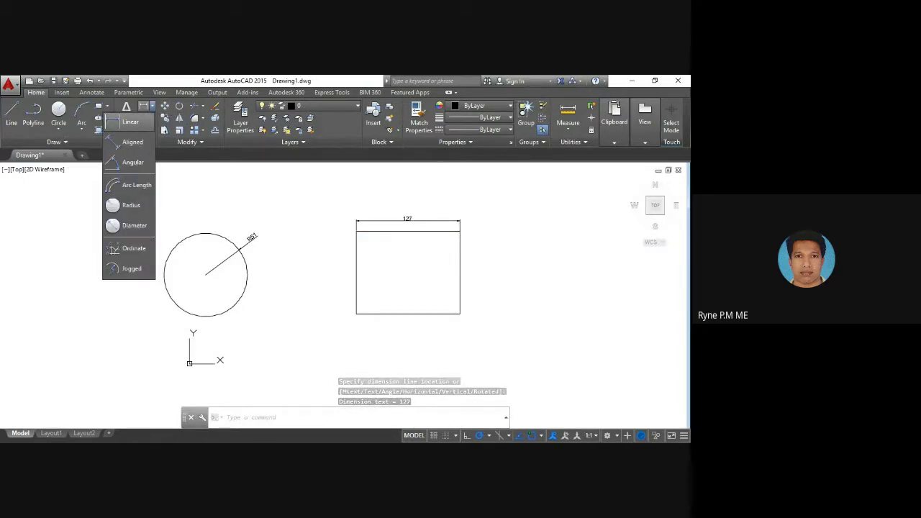
click(126, 121)
click(460, 231)
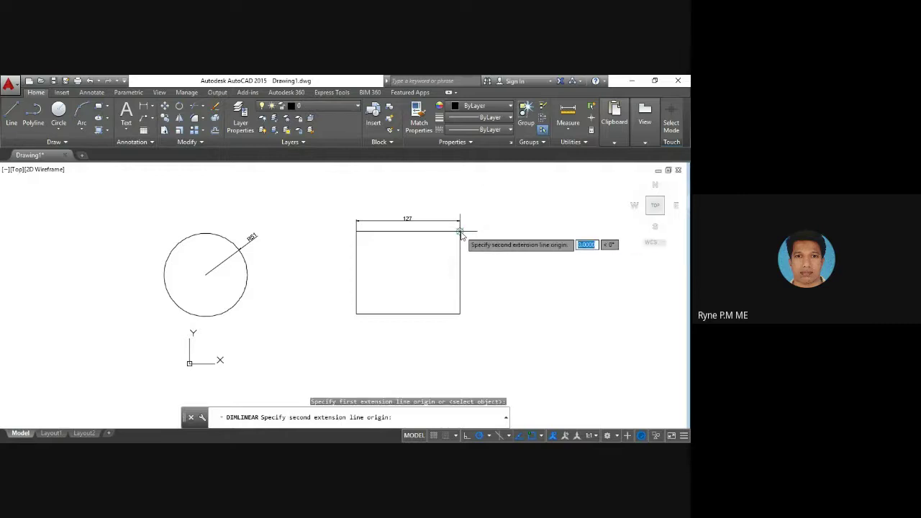
click(459, 315)
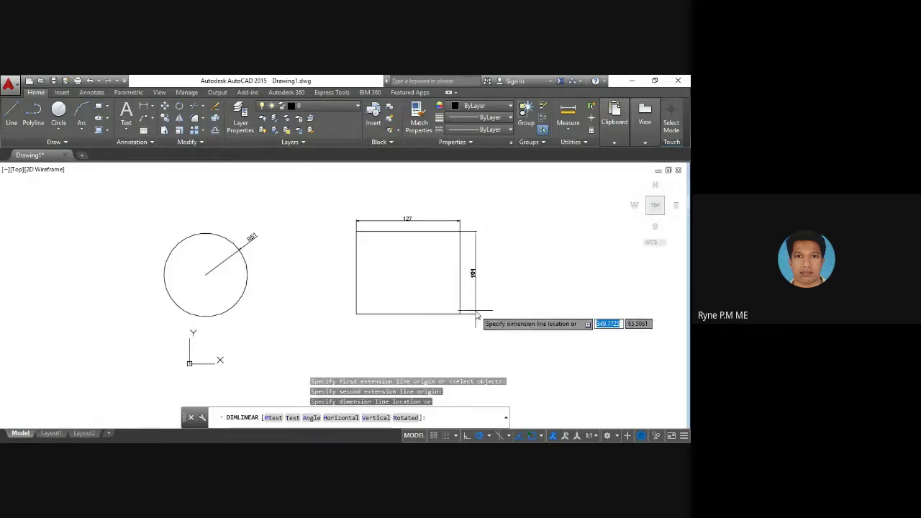
click(472, 318)
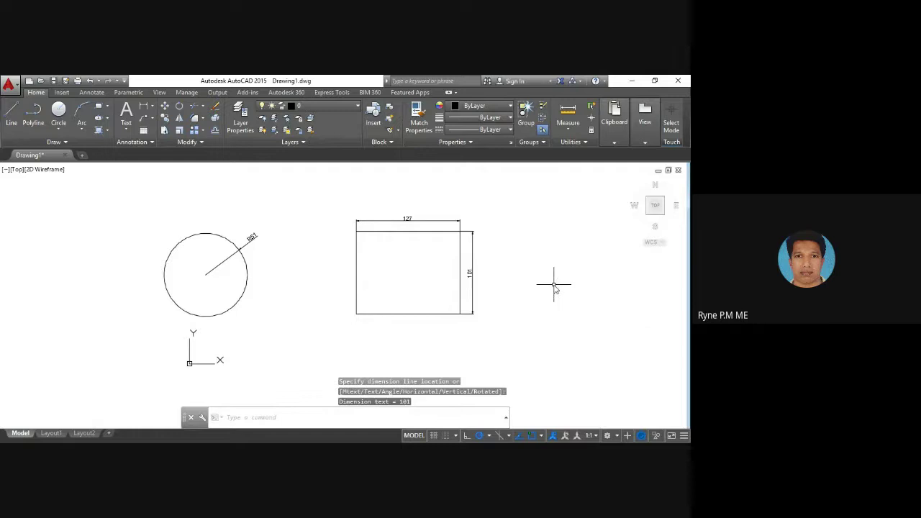
Draw a single slanted line about 121 long, running down to the right, on the right side of the rectangle
click(12, 115)
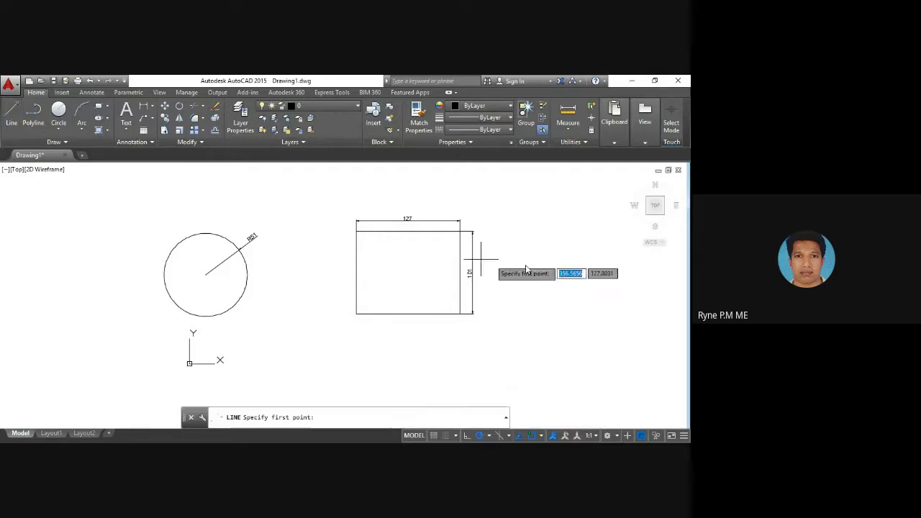
click(507, 217)
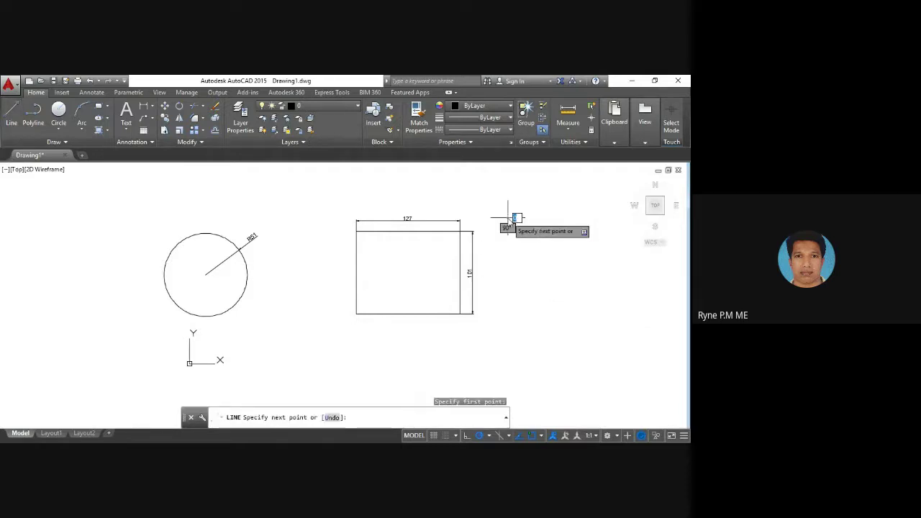
click(581, 282)
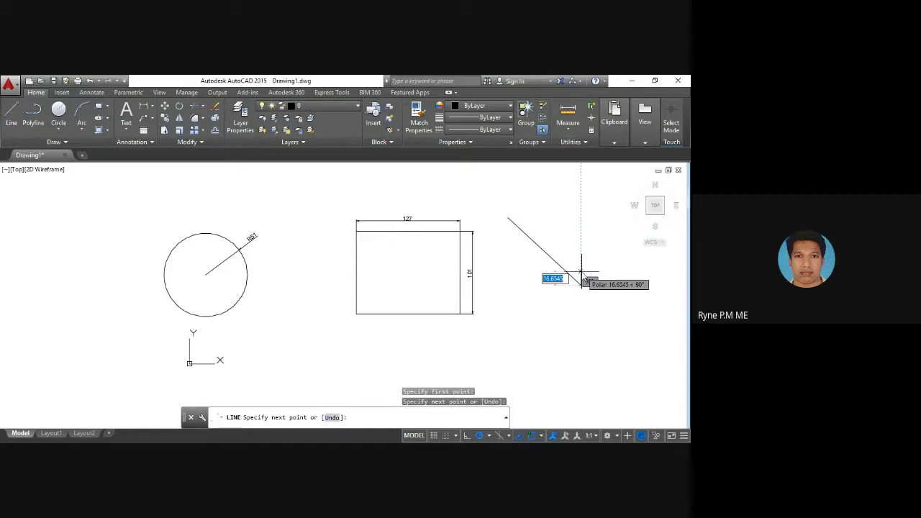
key(Escape)
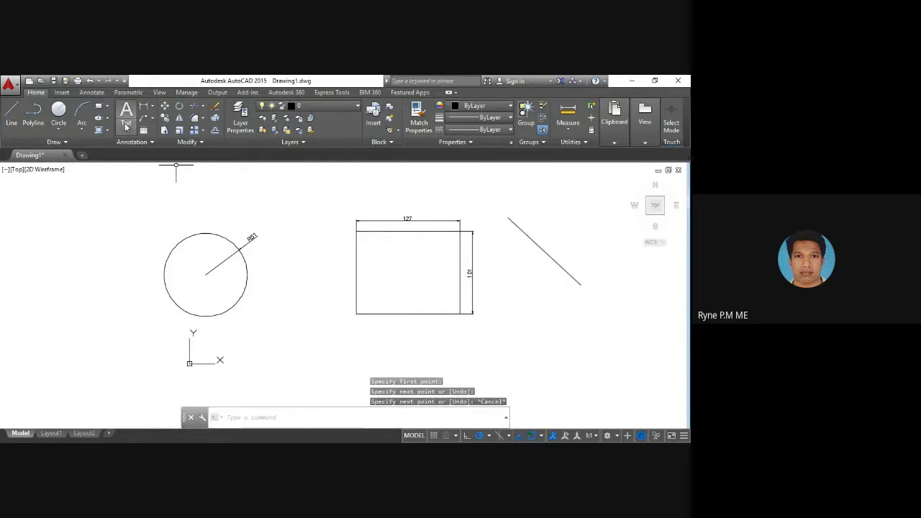
Add an aligned dimension between the slanted line's endpoints, placing it parallel to the line on its upper-right side
click(152, 107)
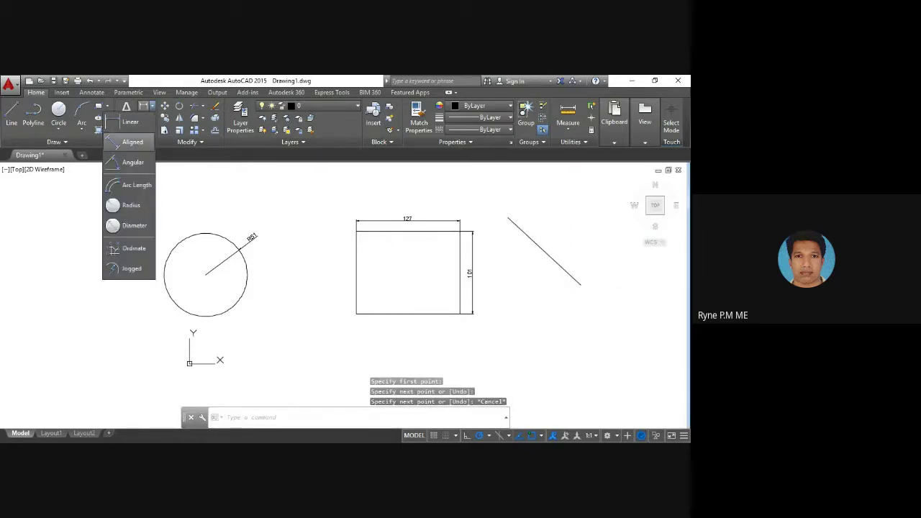
click(132, 142)
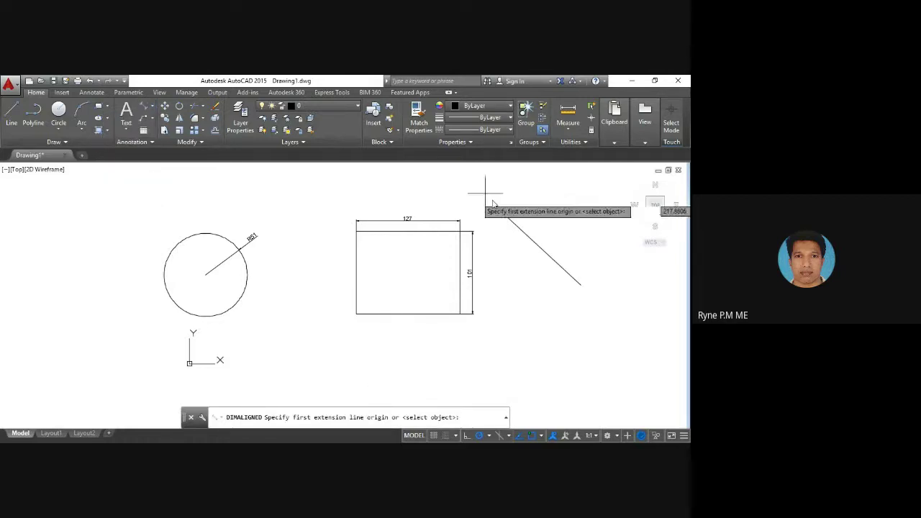
click(508, 217)
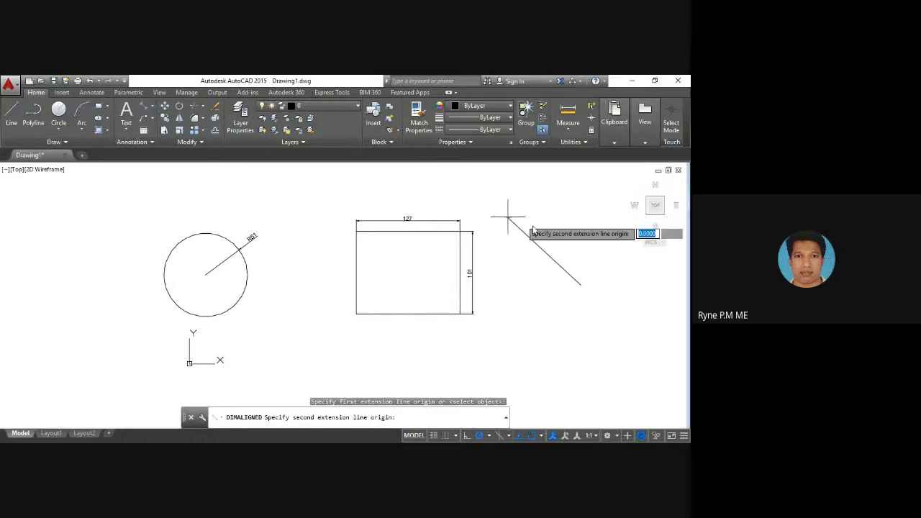
click(581, 286)
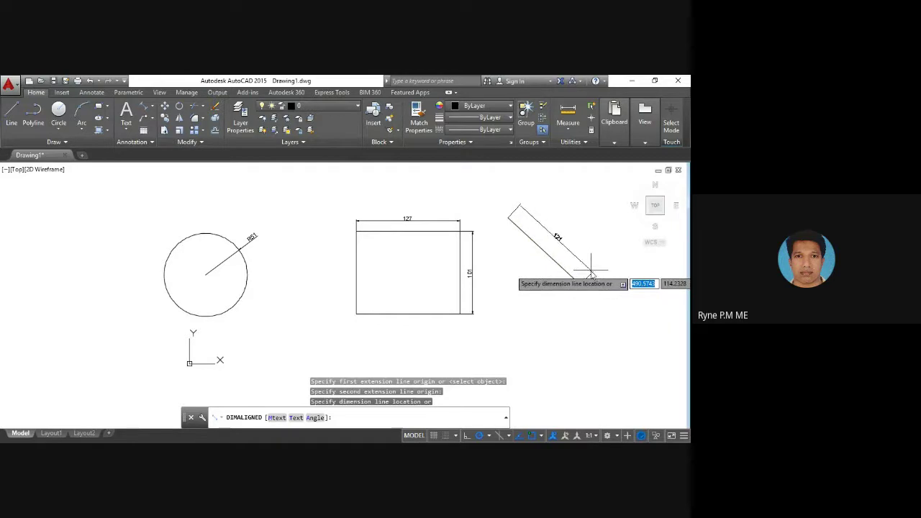
click(589, 272)
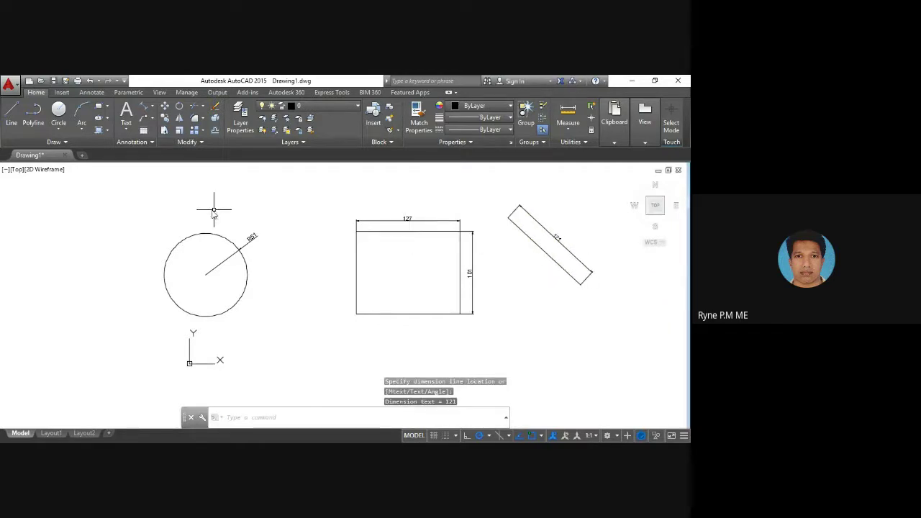
Add an angular dimension between the rectangle's left and bottom edges, placing its arc inside the lower-left corner
click(152, 107)
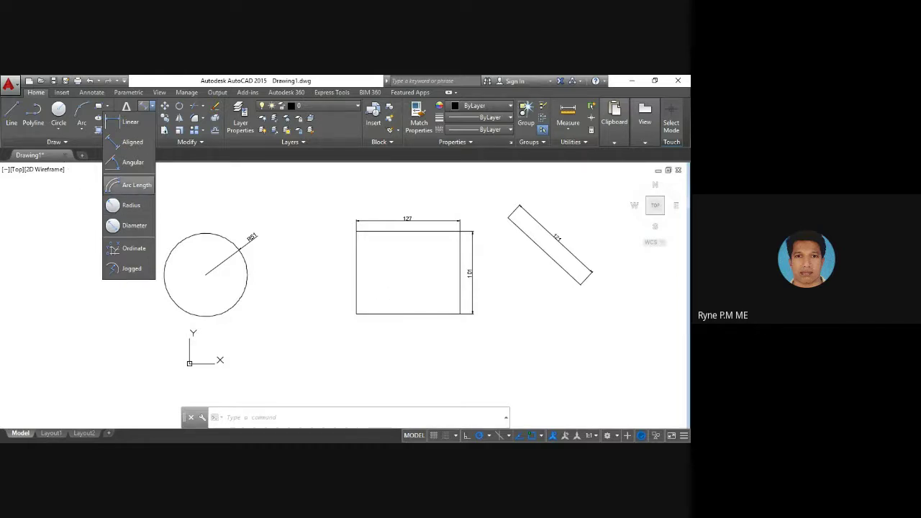
click(139, 178)
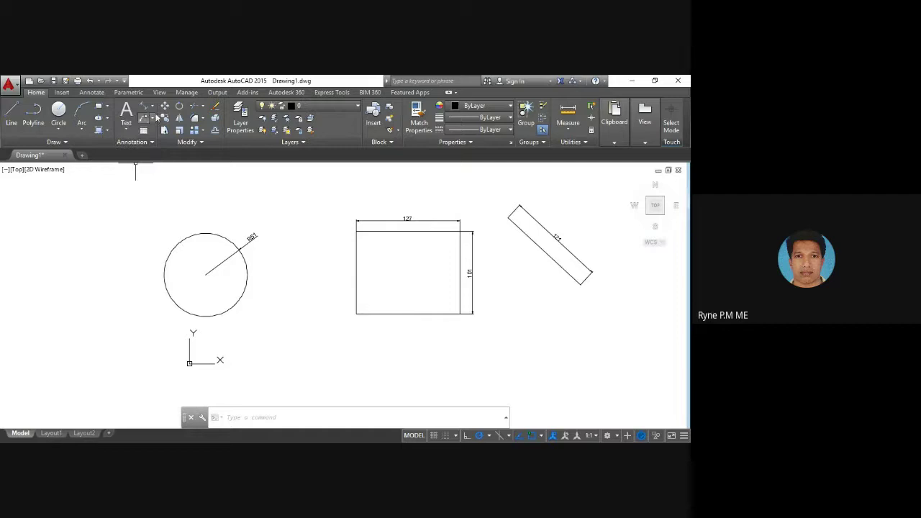
click(152, 106)
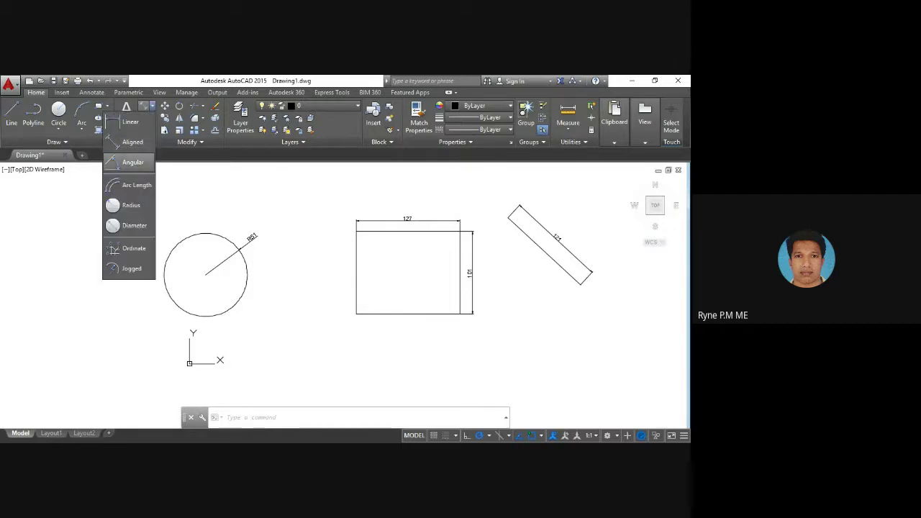
click(134, 160)
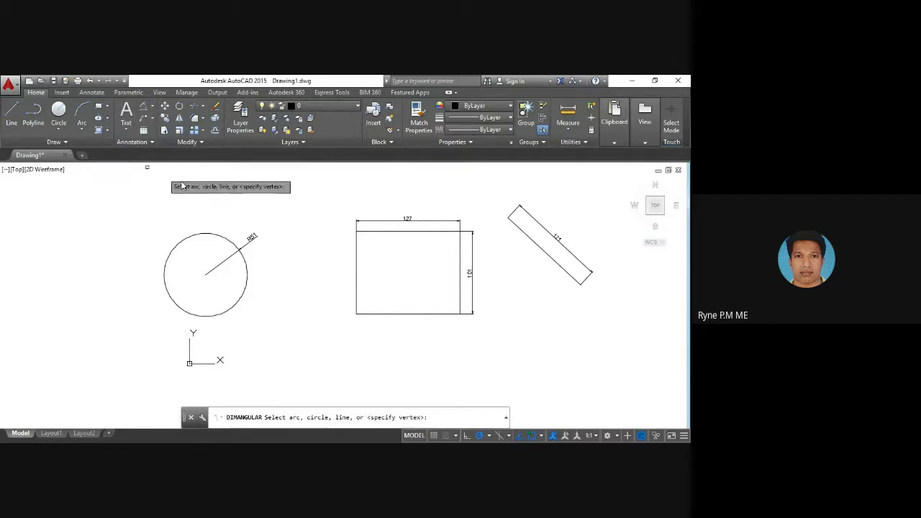
click(358, 293)
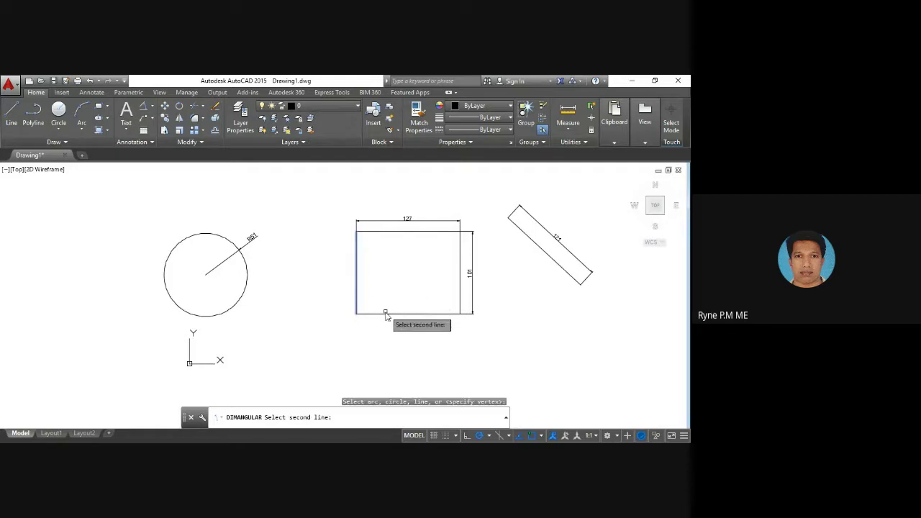
click(386, 313)
click(386, 289)
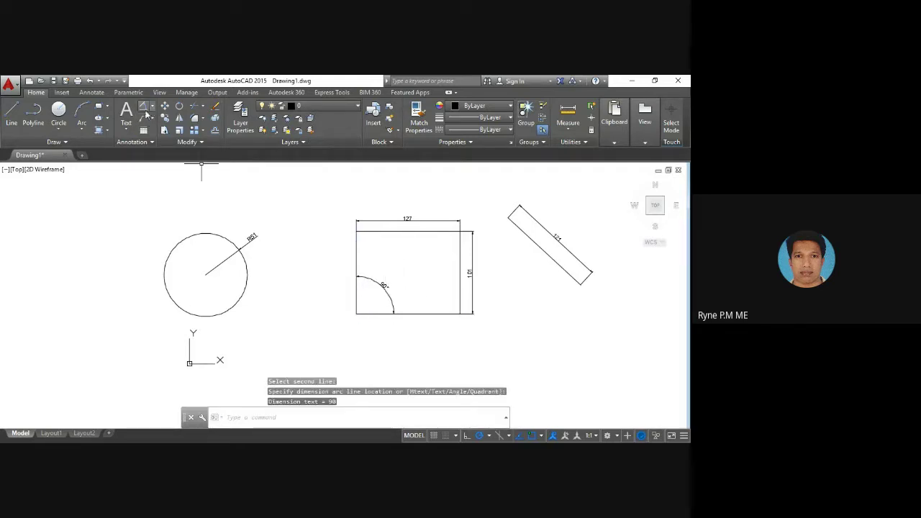
click(153, 108)
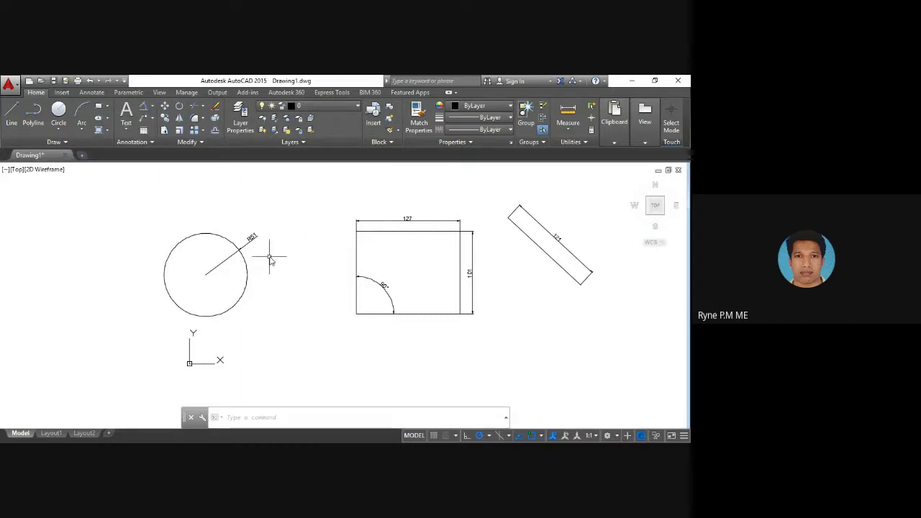
Start a single-line text in the empty area beyond the slanted line, with a height of 10 and a rotation of 0
click(127, 131)
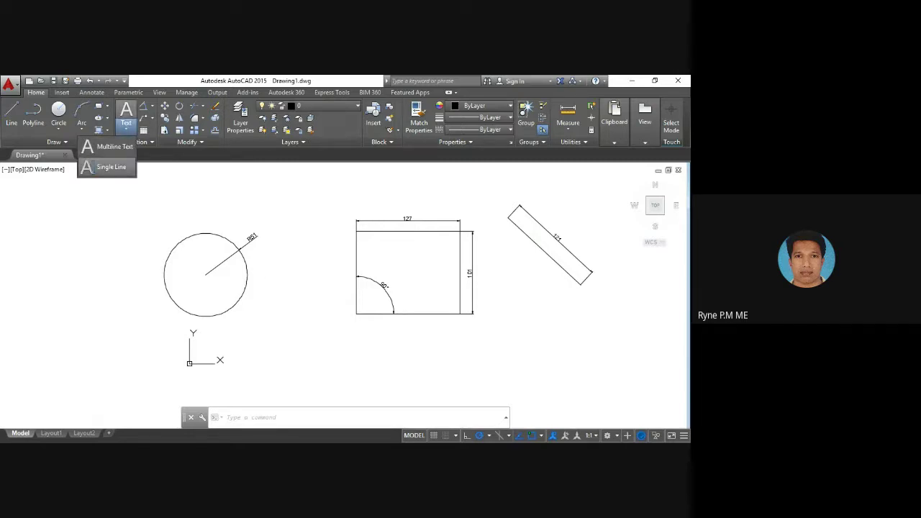
click(109, 167)
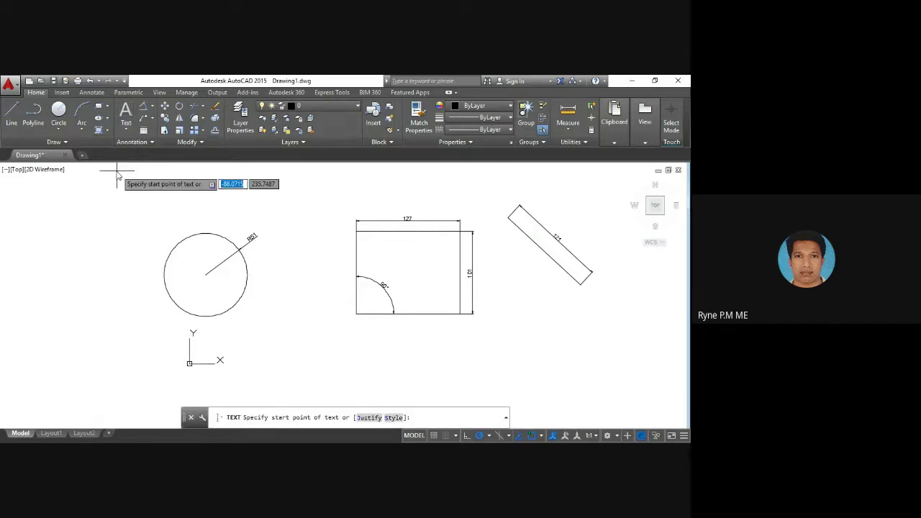
click(128, 126)
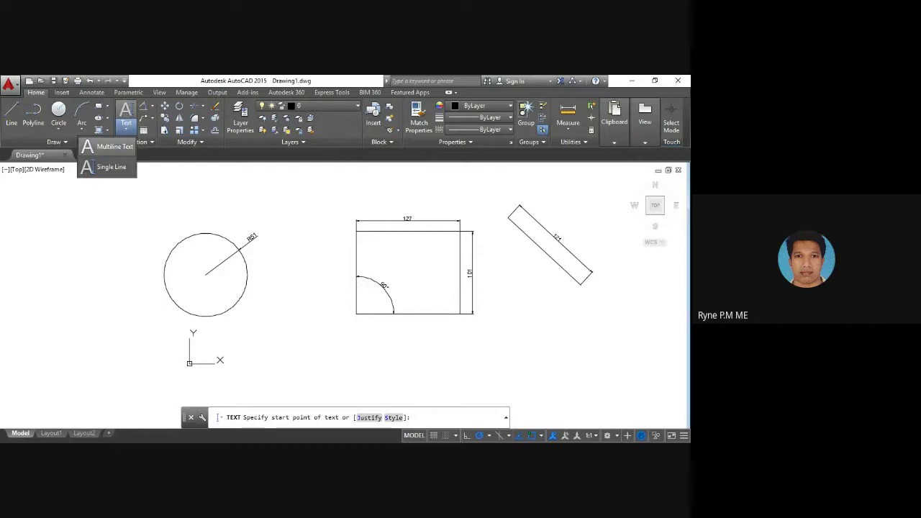
click(109, 167)
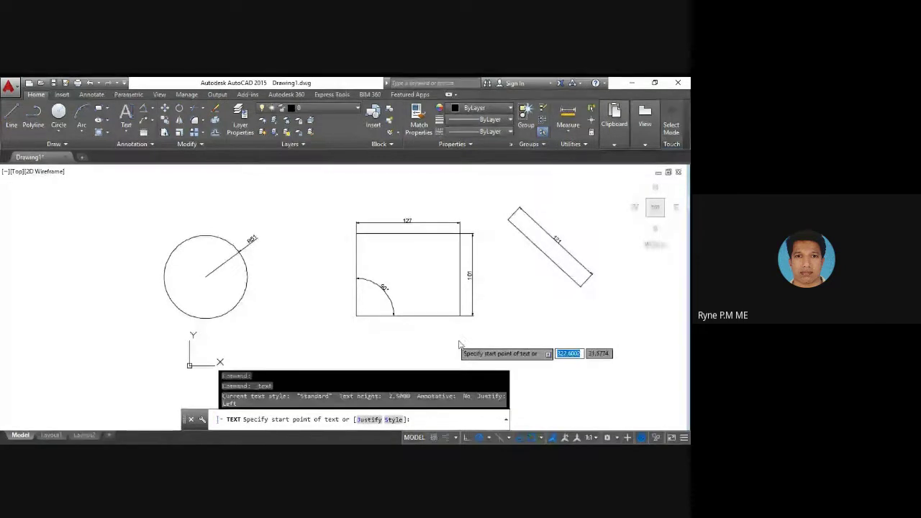
drag(478, 301, 201, 304)
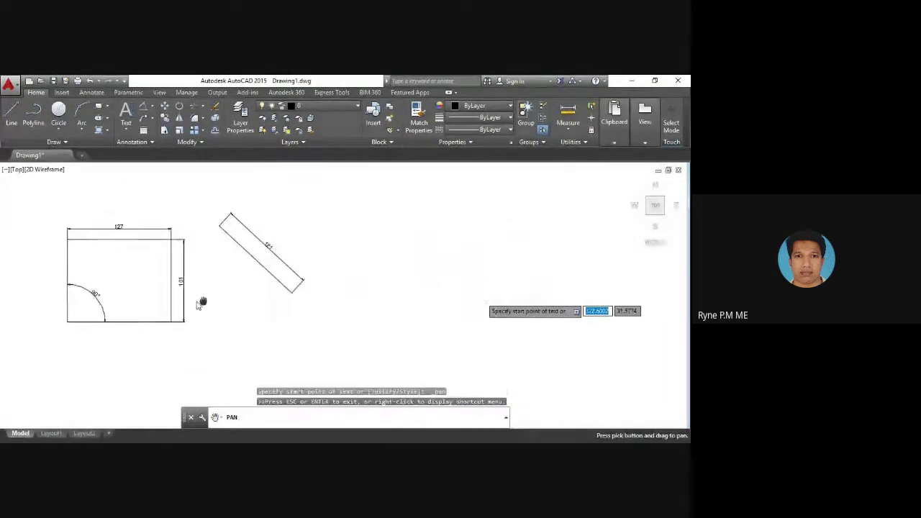
drag(381, 300, 345, 299)
key(Escape)
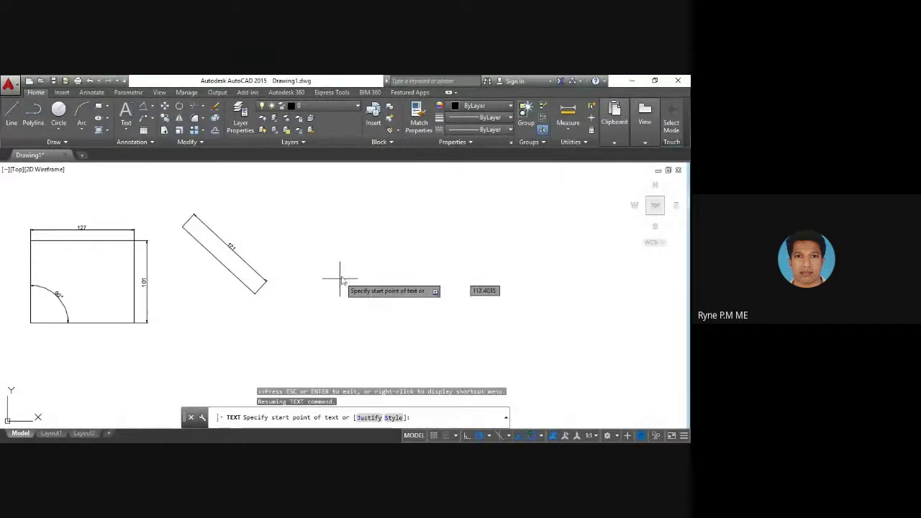
click(355, 286)
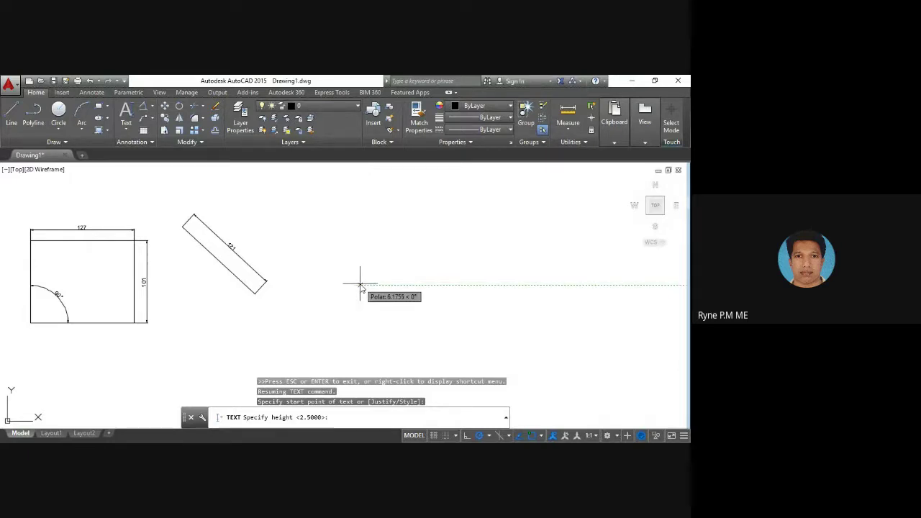
text(1)
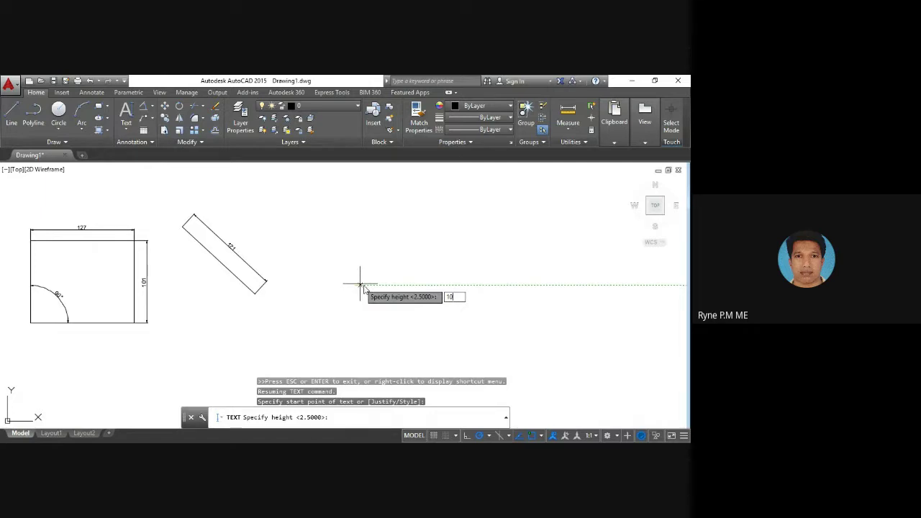
text(0)
key(Return)
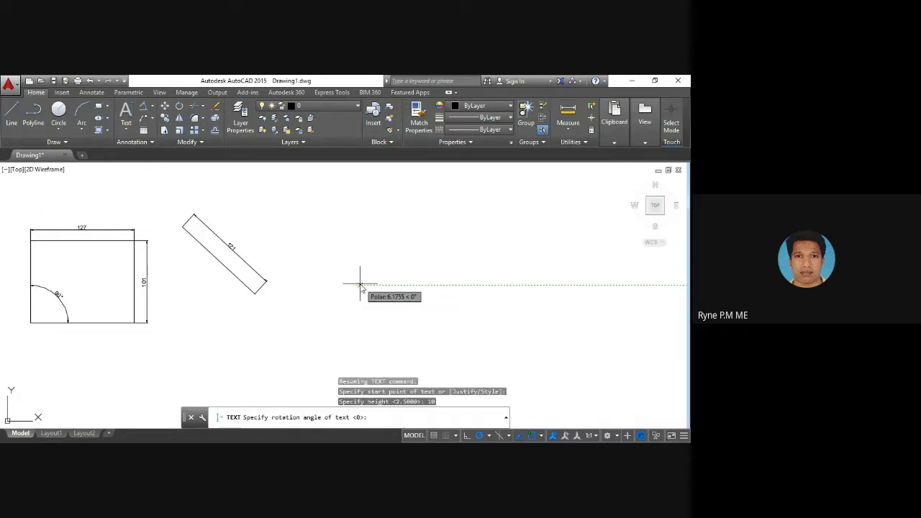
key(Return)
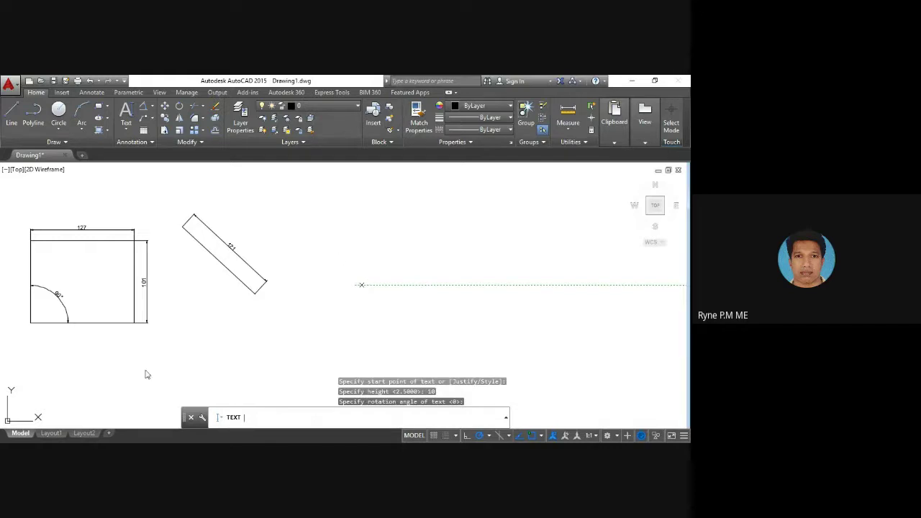
Enter ASDFGWERT as the text's content and finish the single-line text
key(Return)
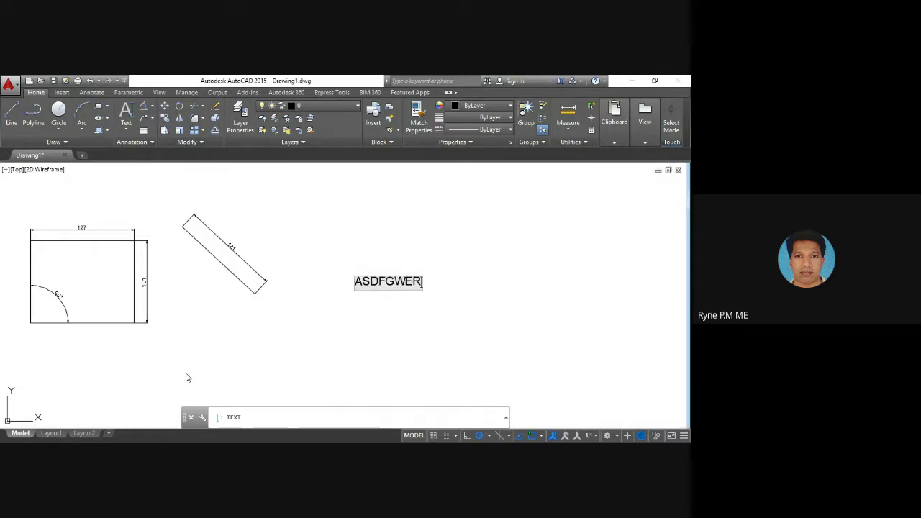
text(ASDFGWERT)
key(Return)
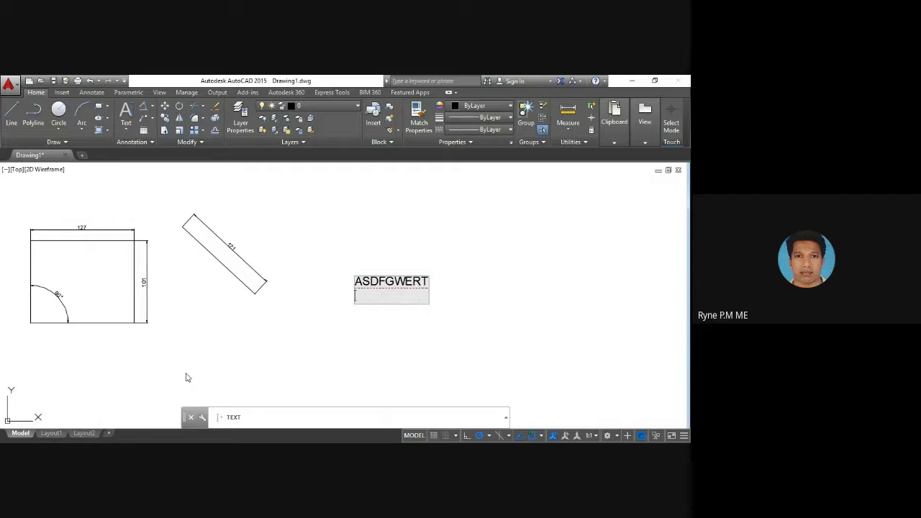
key(Return)
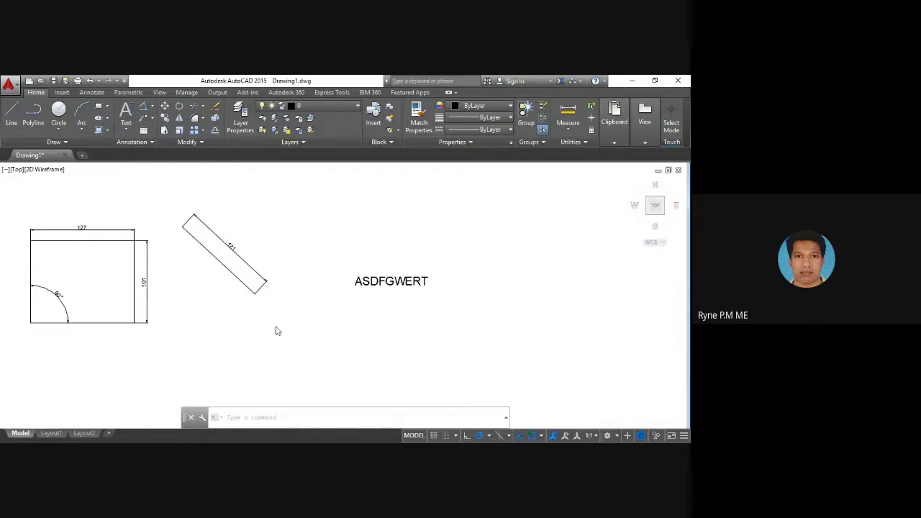
Move the ASDFGWERT text to above the rectangle's horizontal dimension, roughly centred over the rectangle
scroll(276, 327, down, 2)
scroll(275, 327, up, 2)
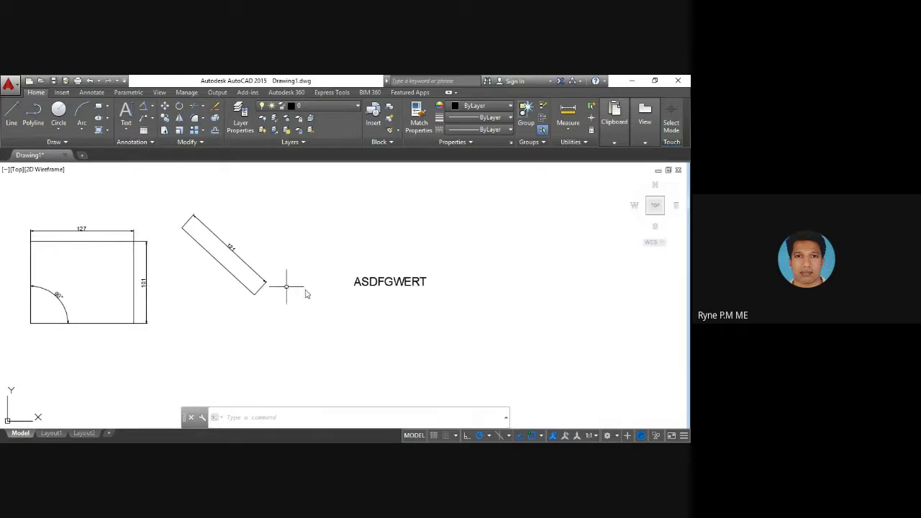
scroll(154, 320, down, 2)
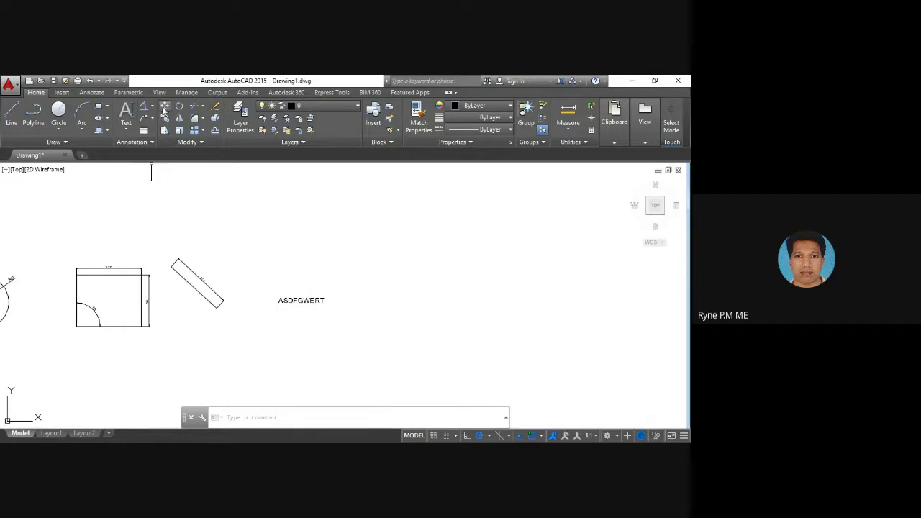
click(165, 108)
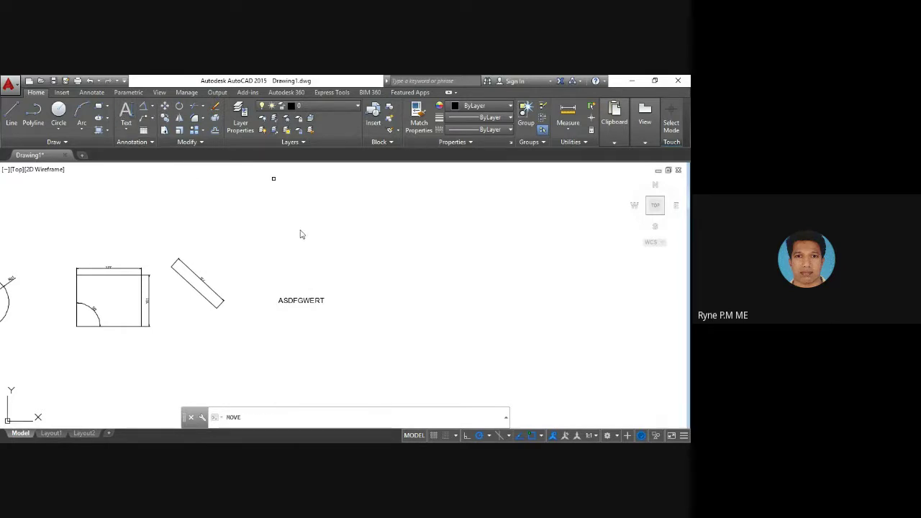
click(300, 300)
key(Return)
click(402, 296)
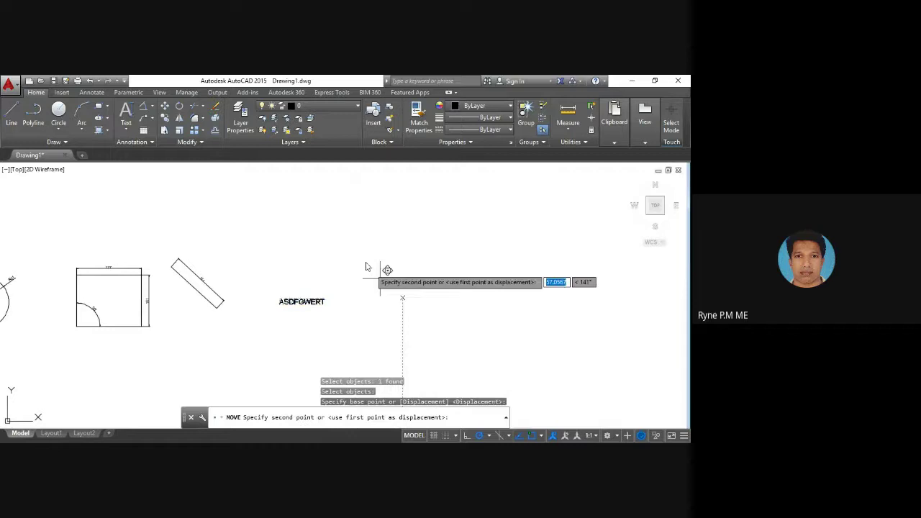
click(212, 241)
key(Escape)
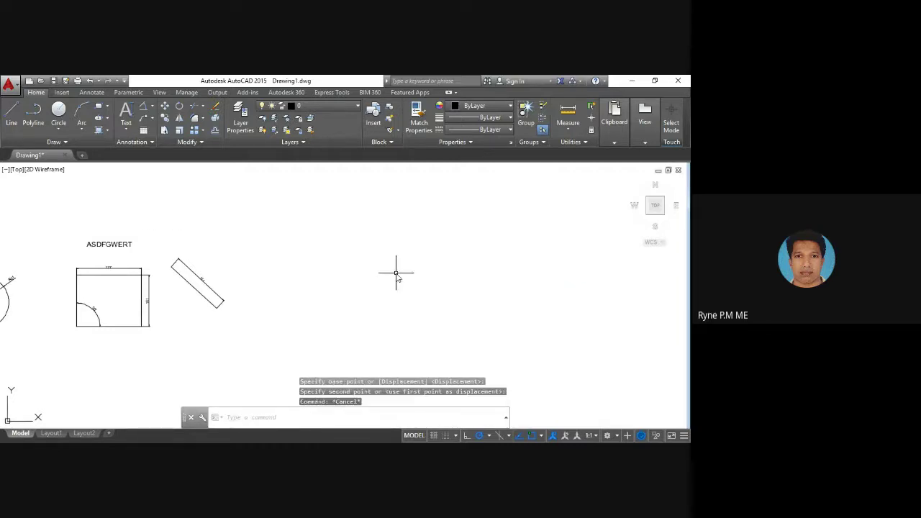
scroll(307, 257, up, 2)
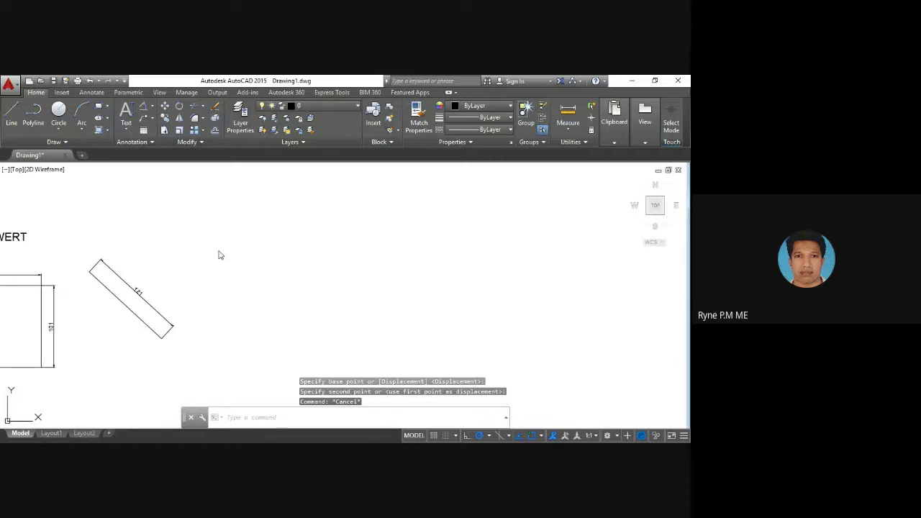
text(pan)
key(Return)
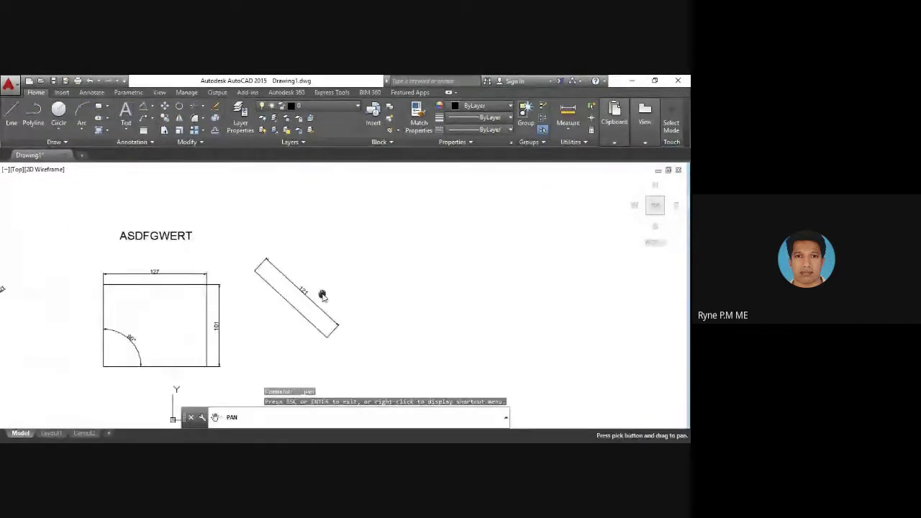
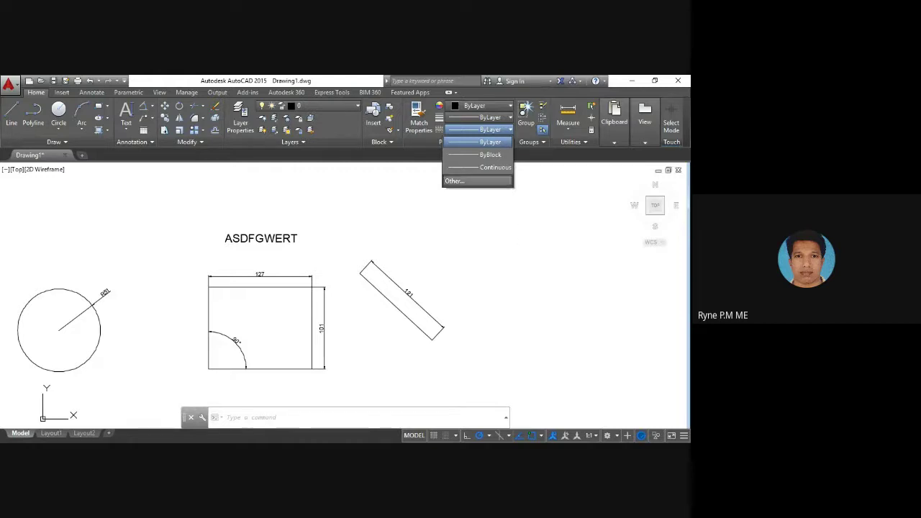
click(546, 211)
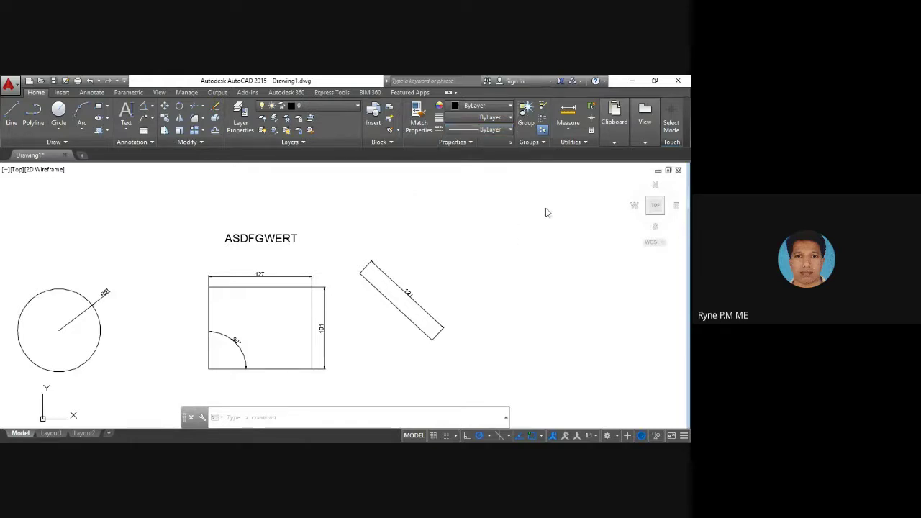
click(508, 118)
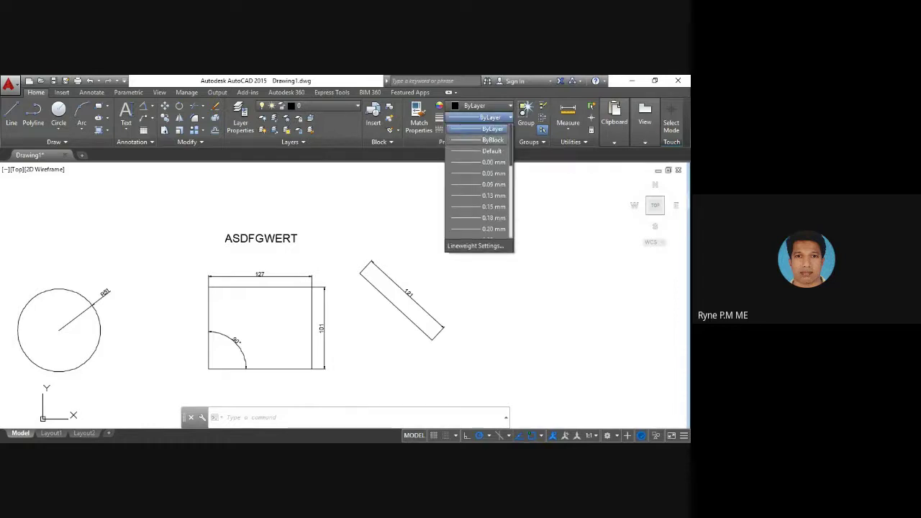
click(549, 263)
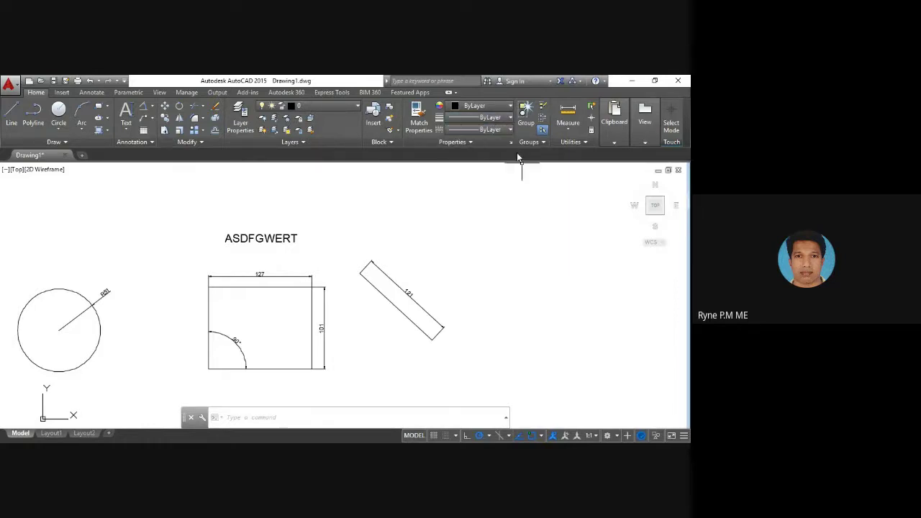
Load the DASHED linetype into the drawing through the Linetype Manager
click(510, 130)
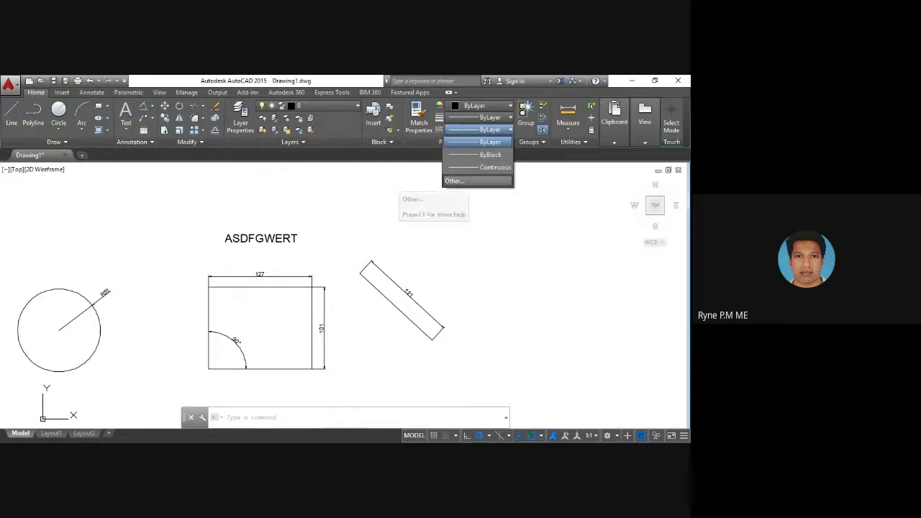
click(464, 187)
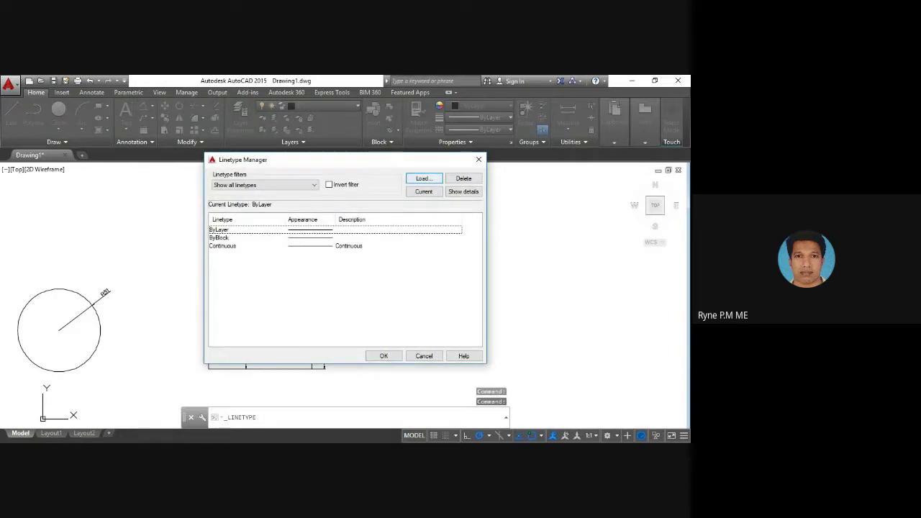
click(423, 178)
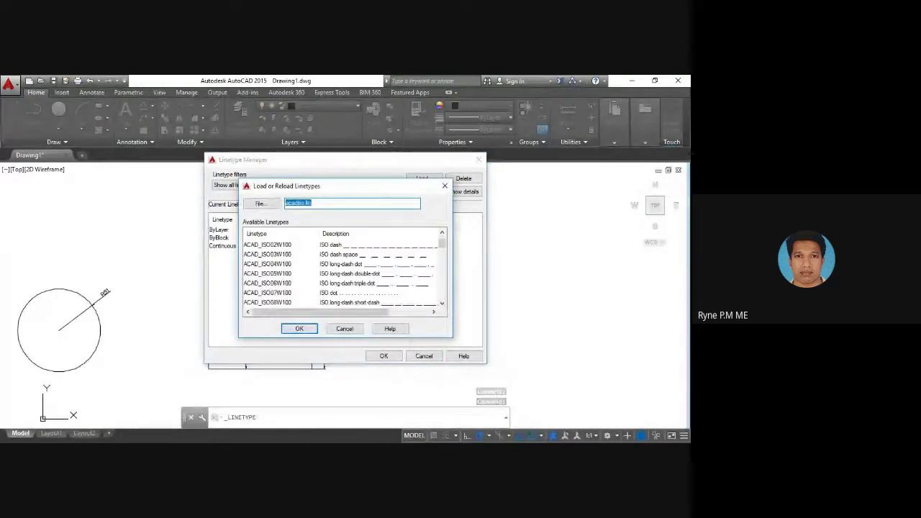
scroll(411, 281, down, 3)
scroll(411, 282, down, 1)
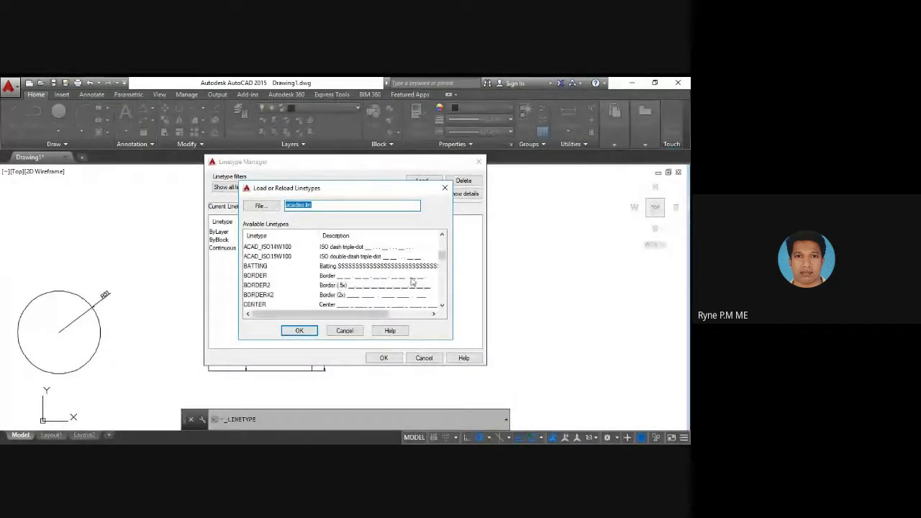
scroll(420, 280, down, 1)
scroll(419, 280, down, 1)
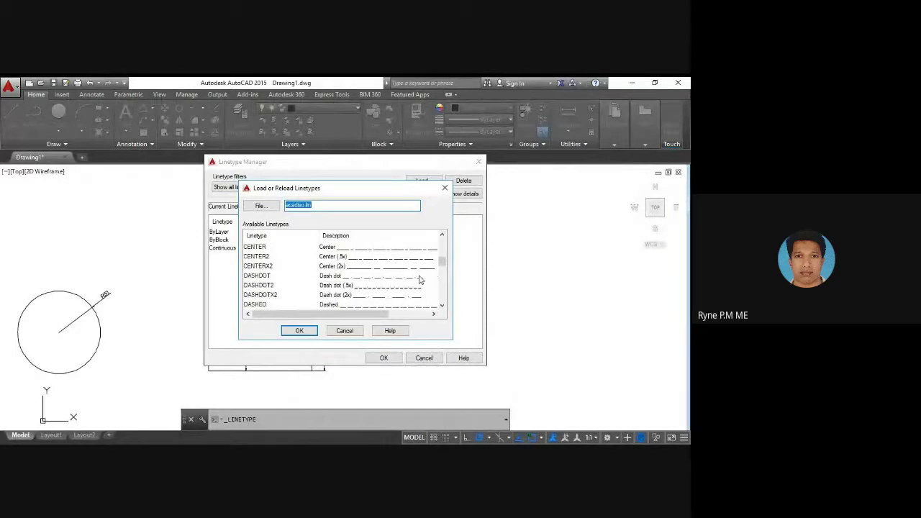
scroll(412, 274, down, 1)
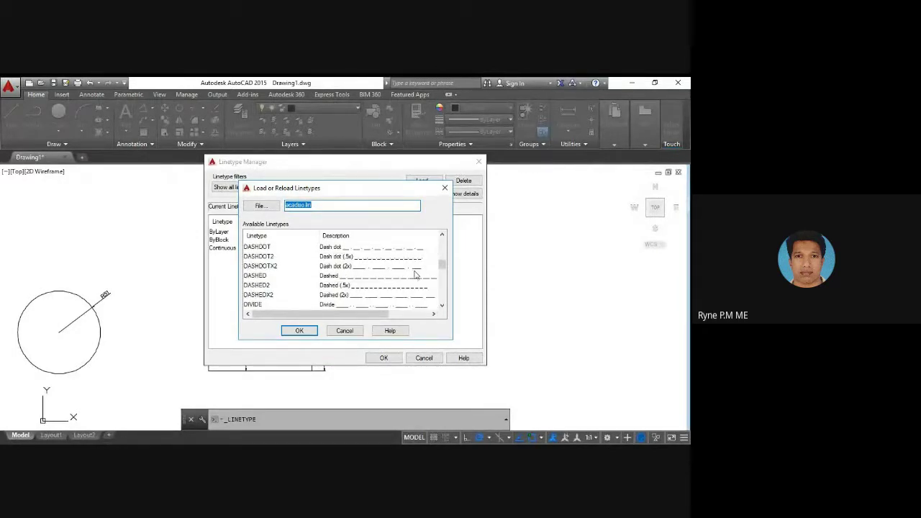
click(416, 276)
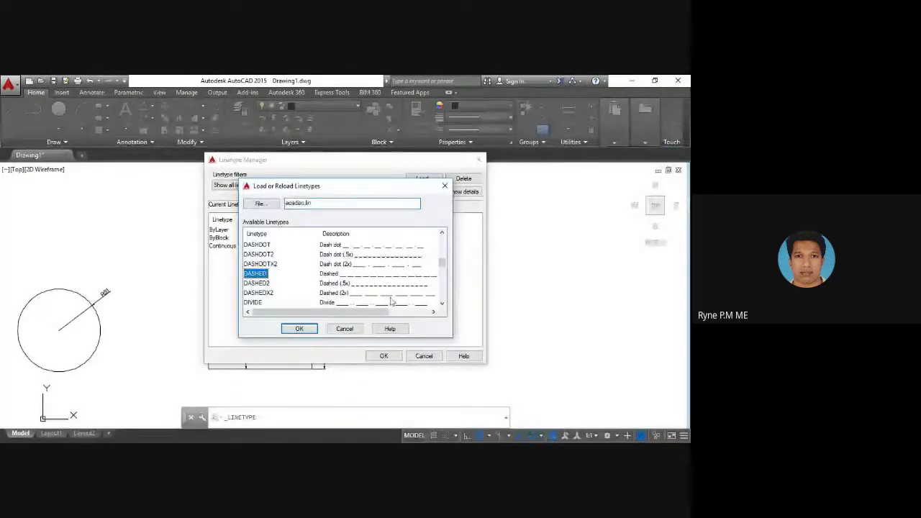
click(299, 330)
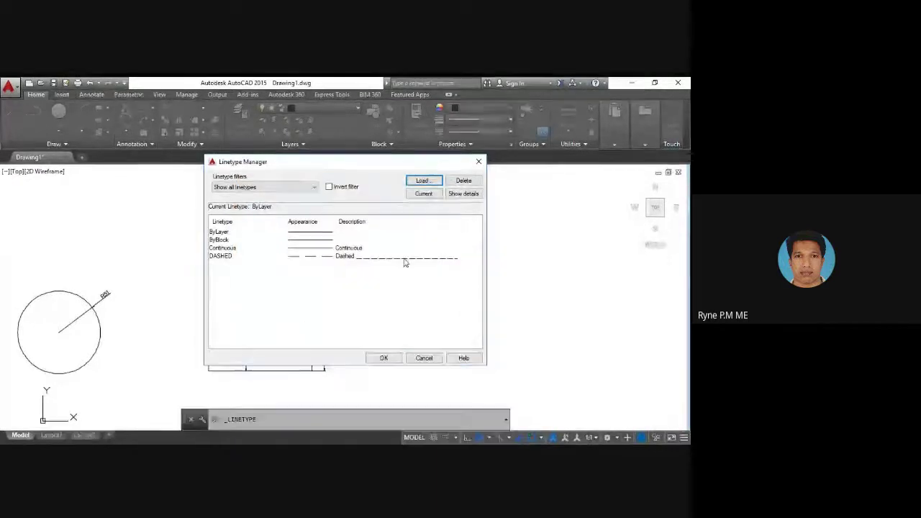
Load the CENTER2 linetype into the drawing as well
click(435, 182)
scroll(432, 269, down, 4)
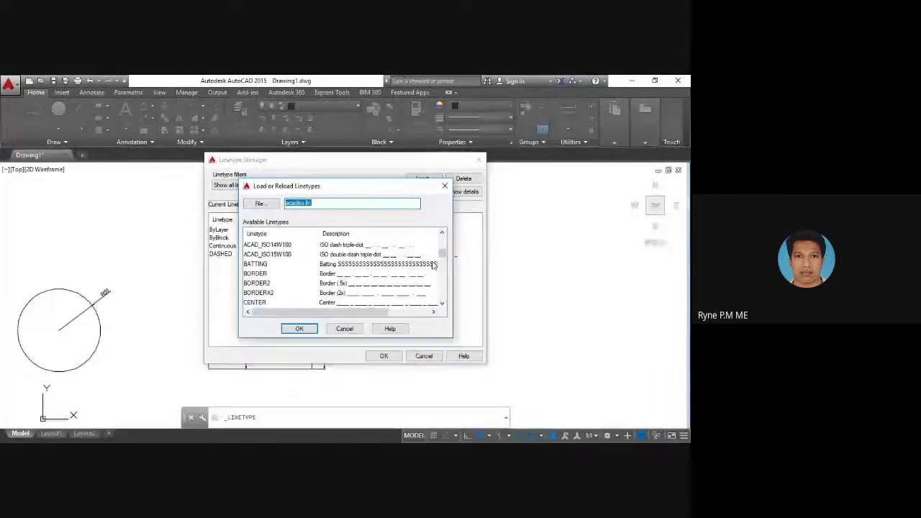
drag(441, 255, 442, 261)
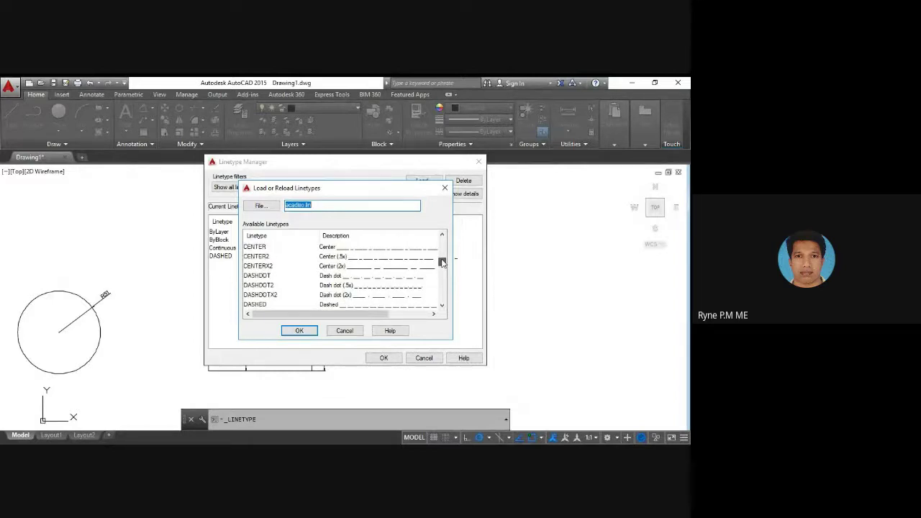
click(371, 258)
click(299, 330)
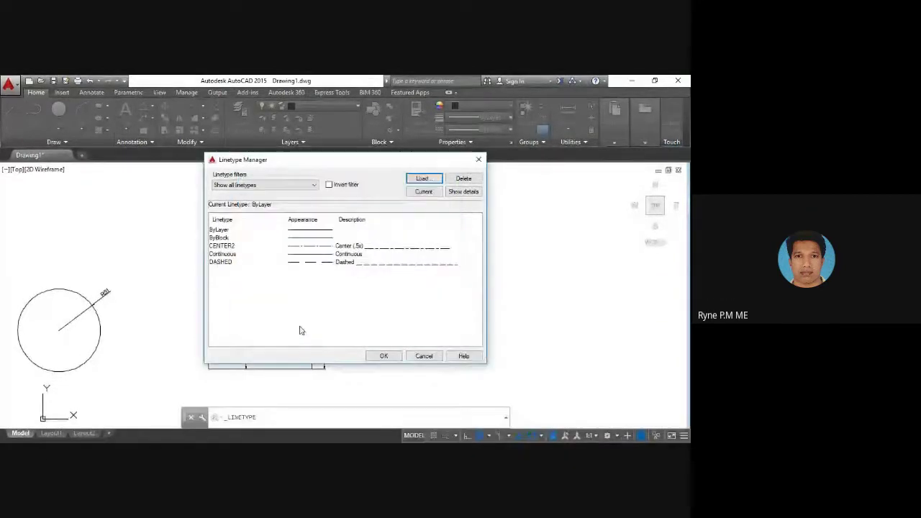
Accept the loaded linetypes and draw a single vertical line to the right of the slanted dimensioned line
click(383, 356)
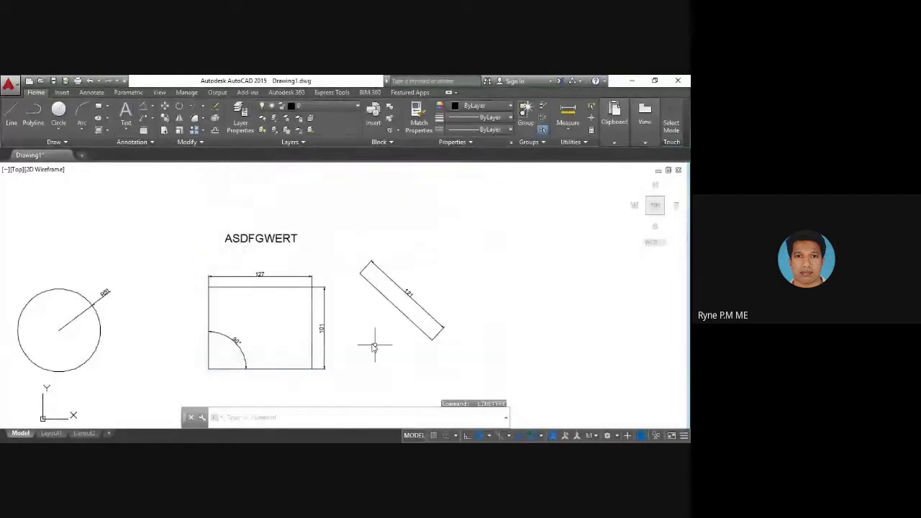
click(11, 113)
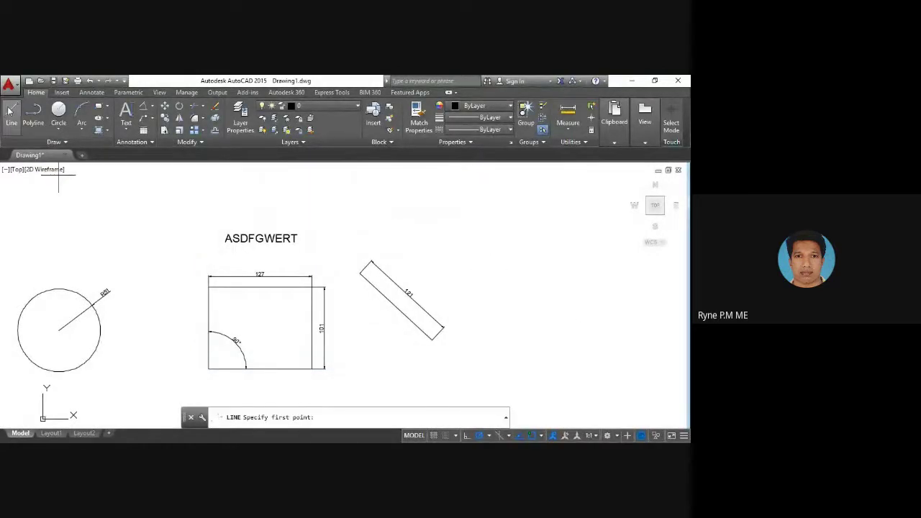
click(511, 216)
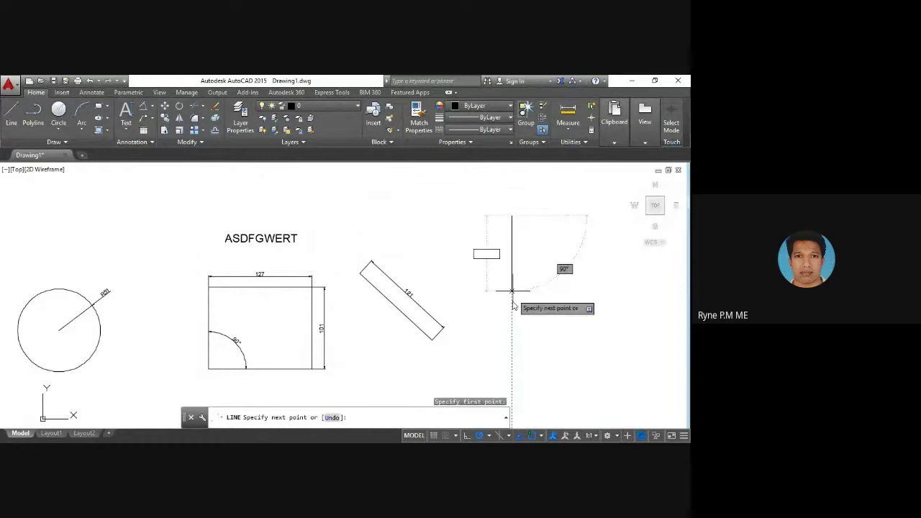
click(511, 347)
key(Escape)
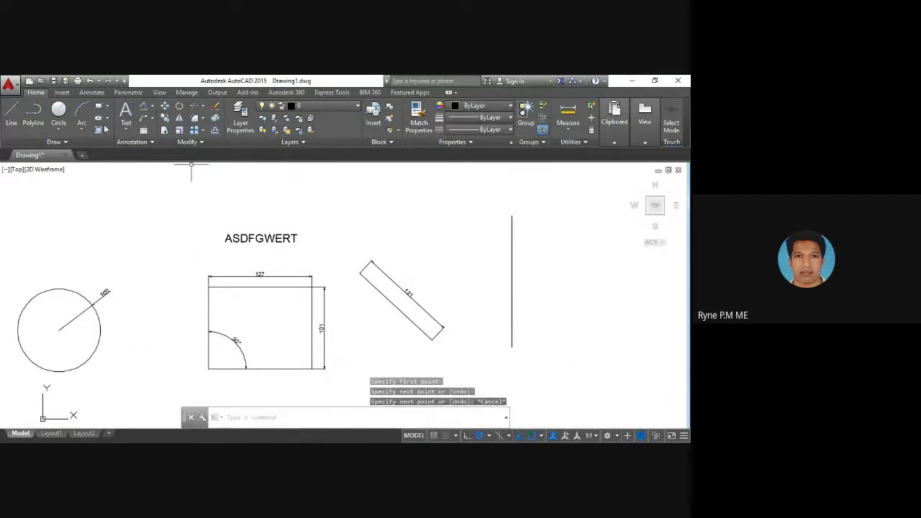
Draw a second vertical line of similar length to the right of the first one, starting at the same height
click(10, 114)
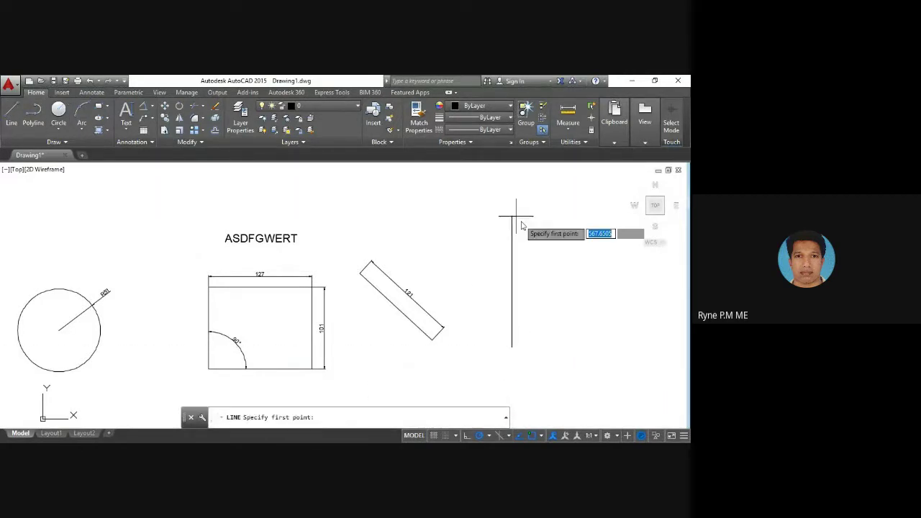
click(560, 216)
click(560, 351)
key(Escape)
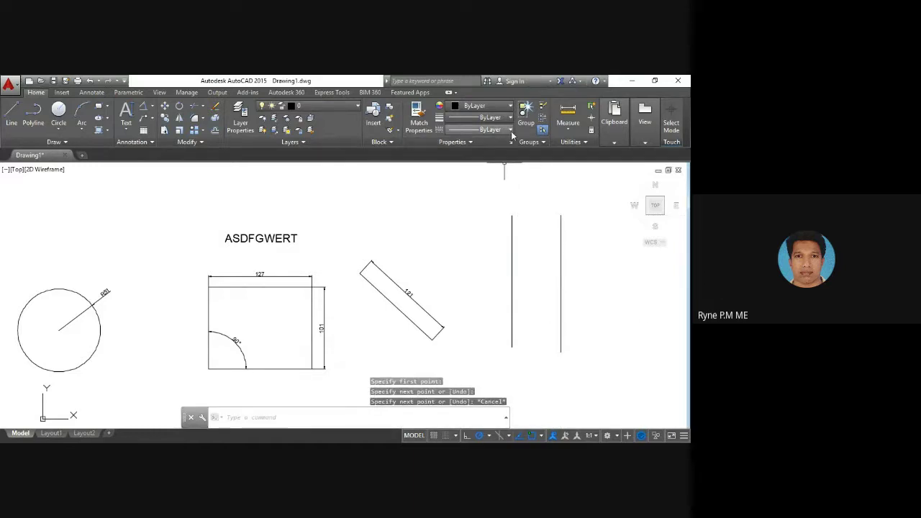
Change the linetype of the first vertical line, nearest the slanted line, to CENTER2
click(512, 261)
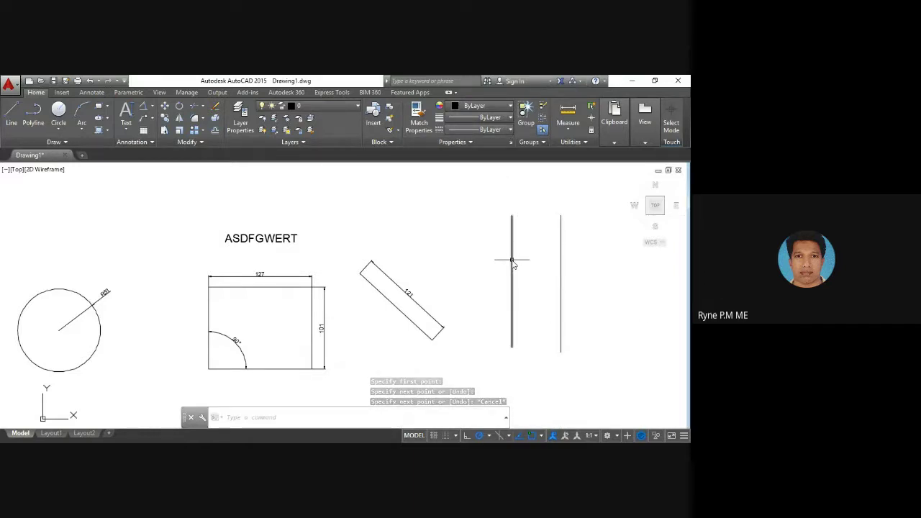
click(508, 129)
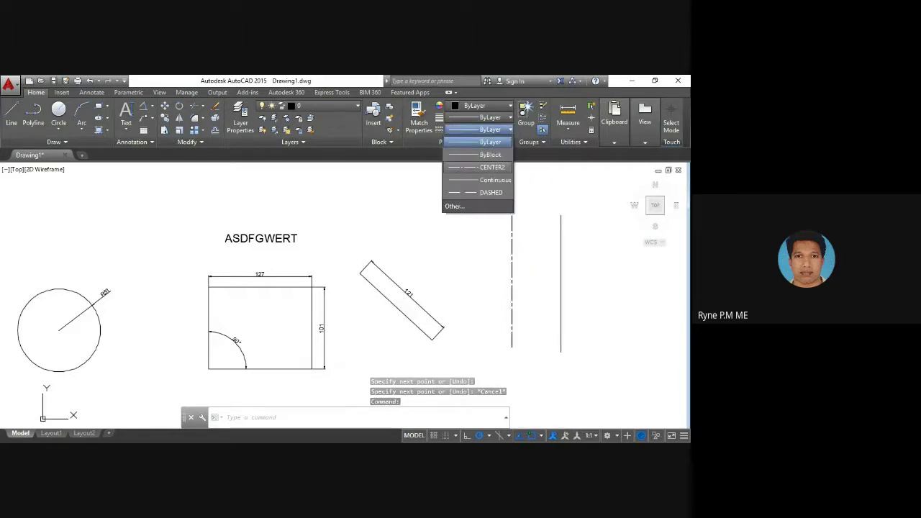
click(492, 167)
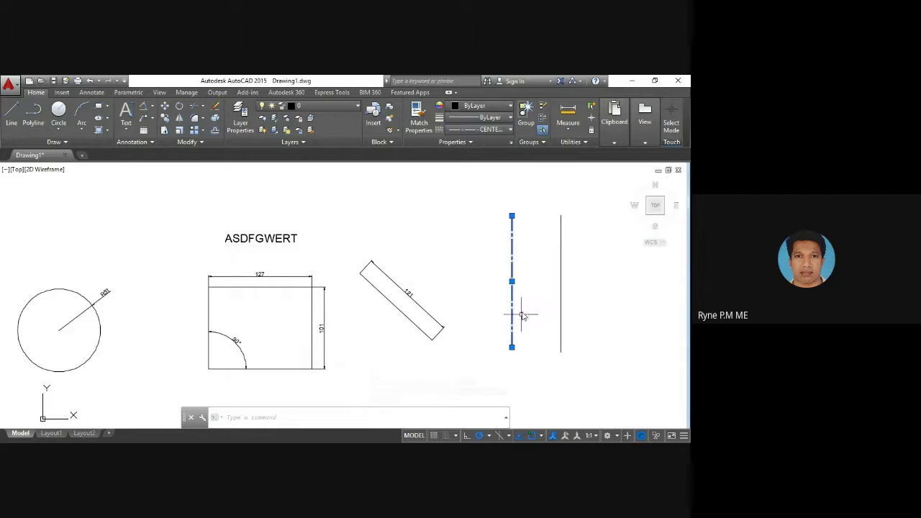
key(Escape)
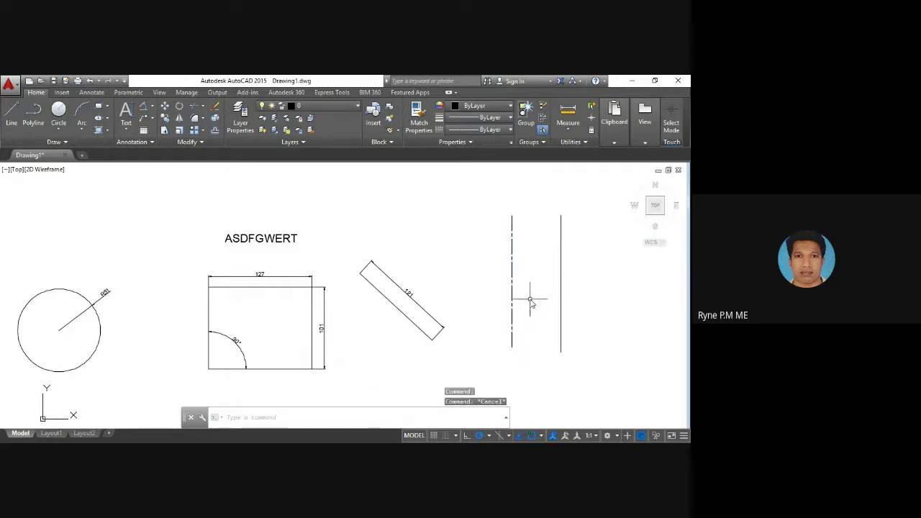
Change the linetype of the second, rightmost vertical line to DASHED
click(561, 274)
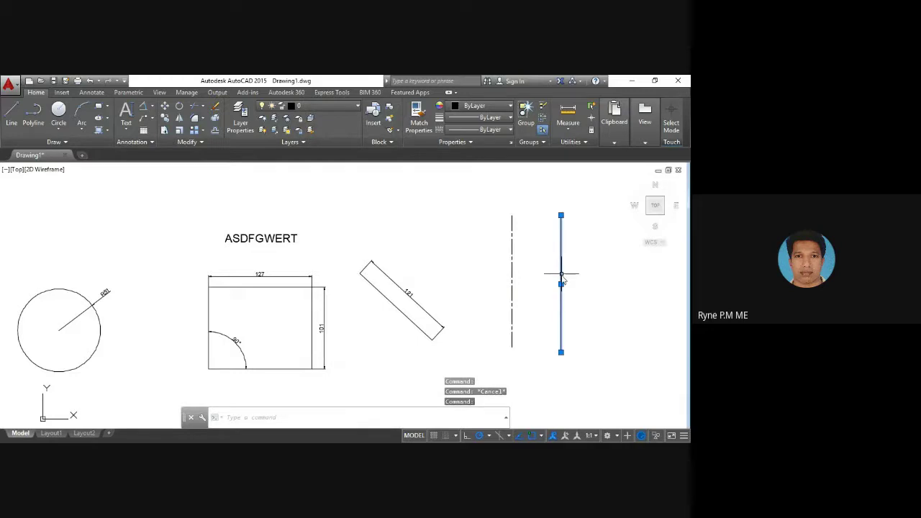
click(507, 129)
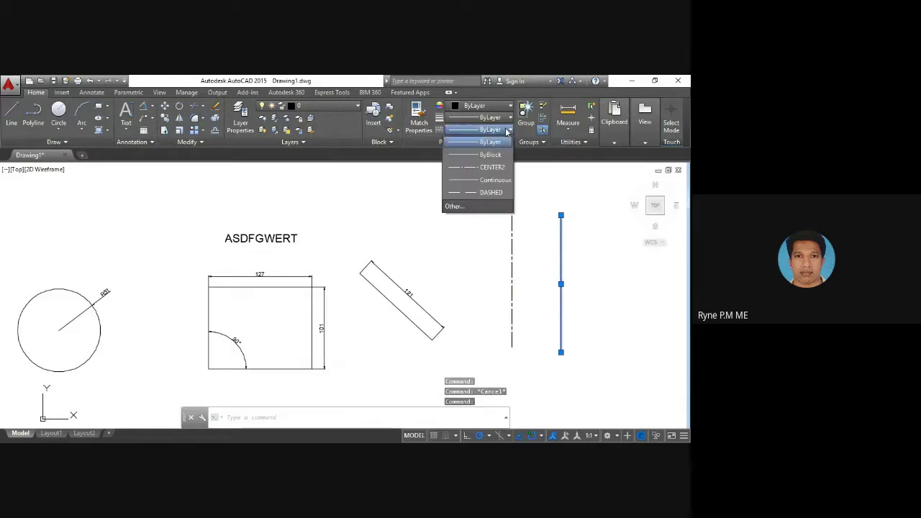
click(485, 192)
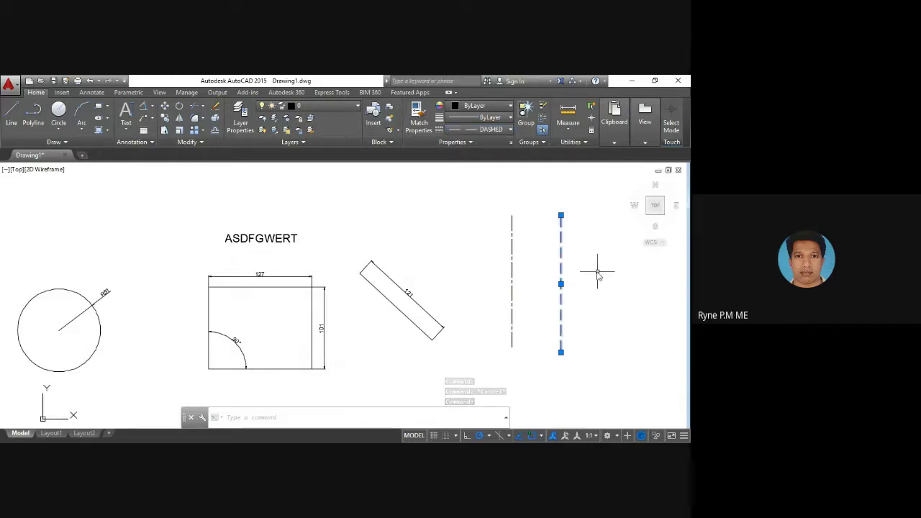
text(l)
key(Return)
scroll(631, 302, up, 4)
scroll(555, 305, down, 2)
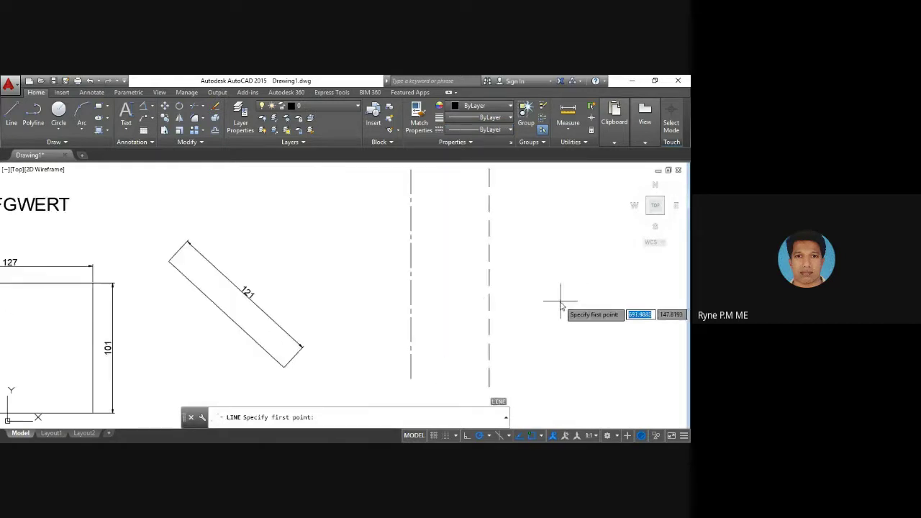
scroll(467, 281, down, 2)
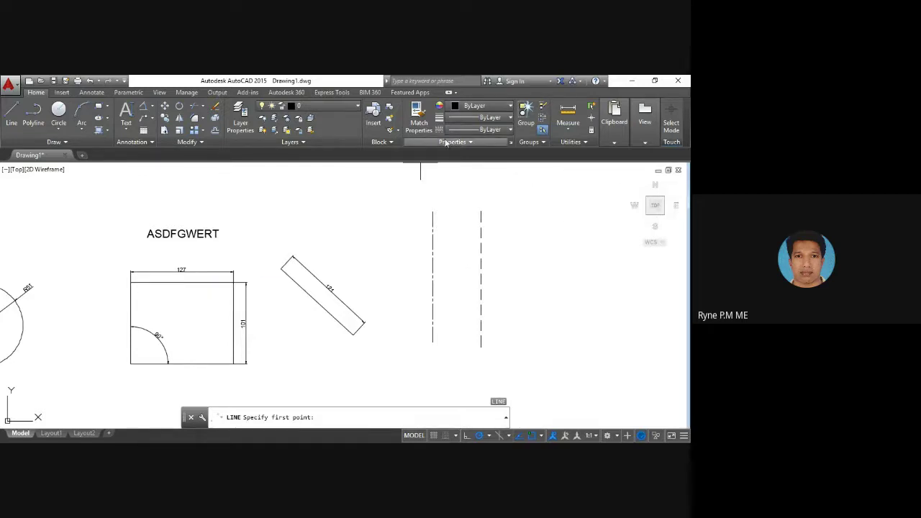
click(511, 107)
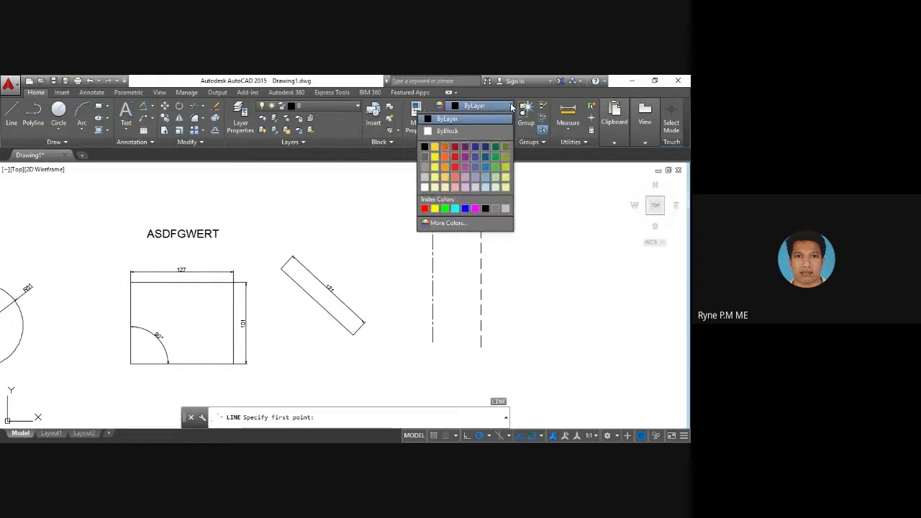
click(277, 289)
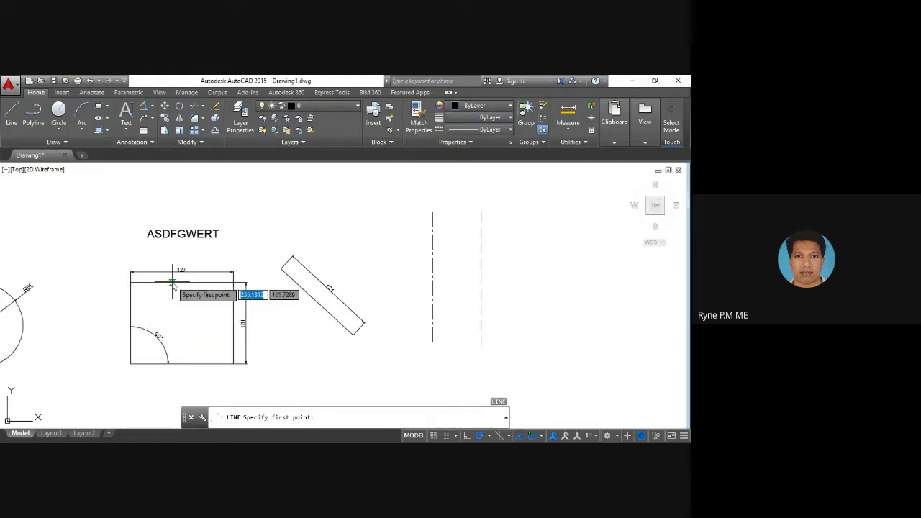
click(174, 283)
key(Escape)
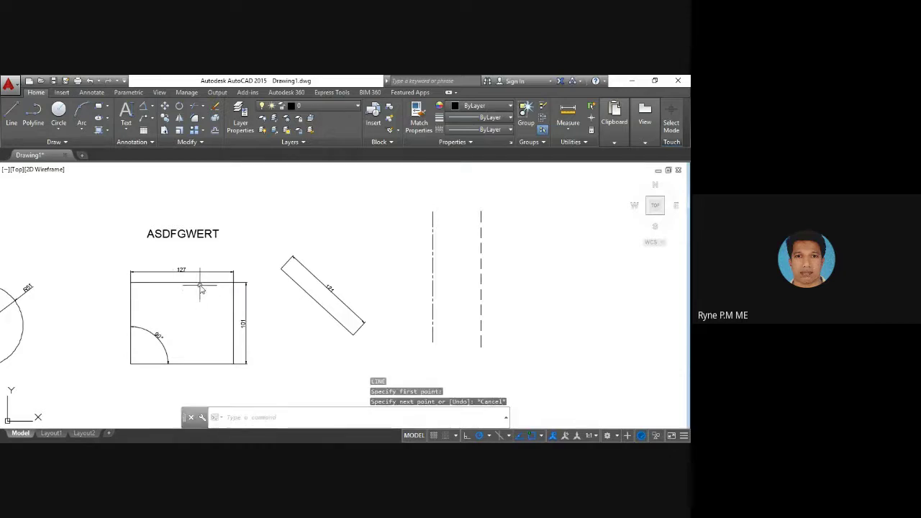
Change the colour of the rectangle's upper edge to blue and clear the selection
click(200, 283)
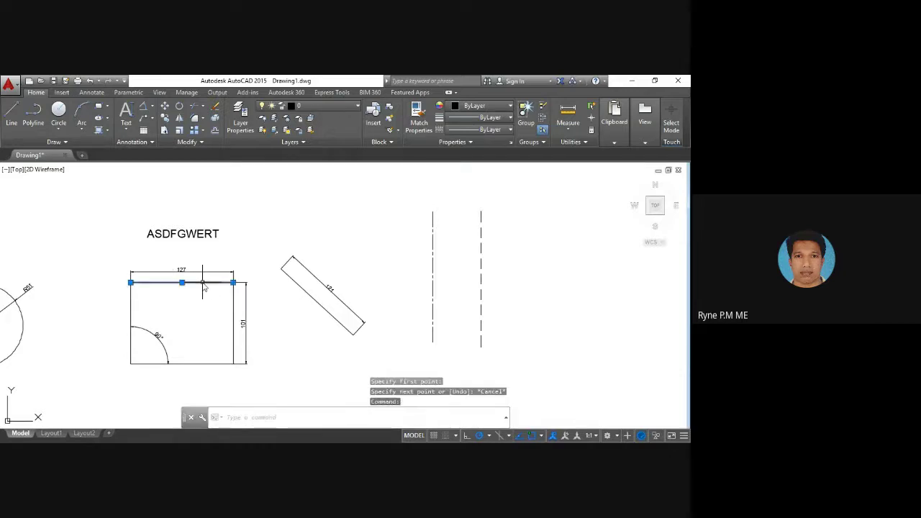
click(497, 106)
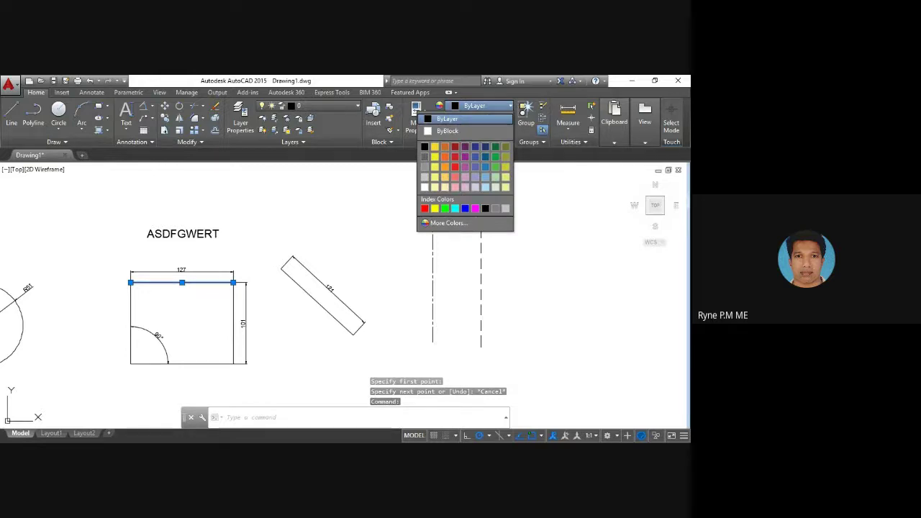
click(464, 208)
key(Escape)
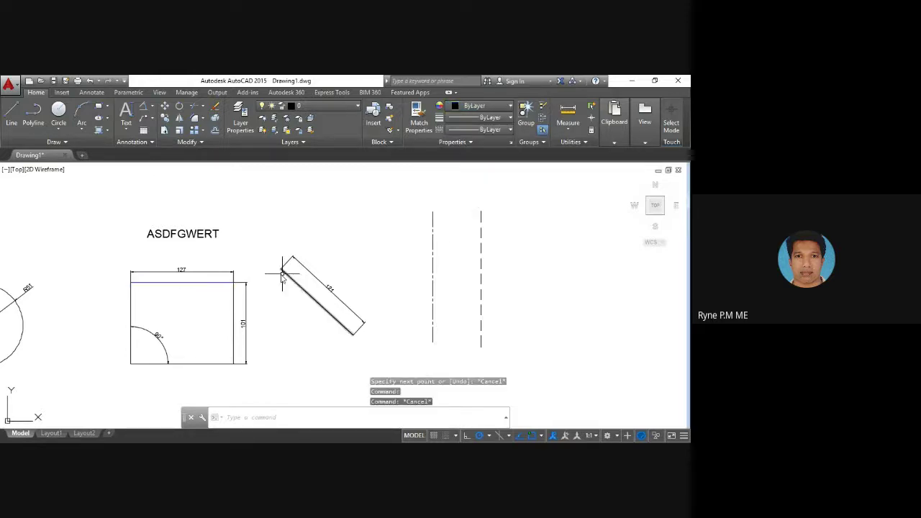
Change the colour of the rectangle's right edge to red and clear the selection
scroll(243, 311, up, 2)
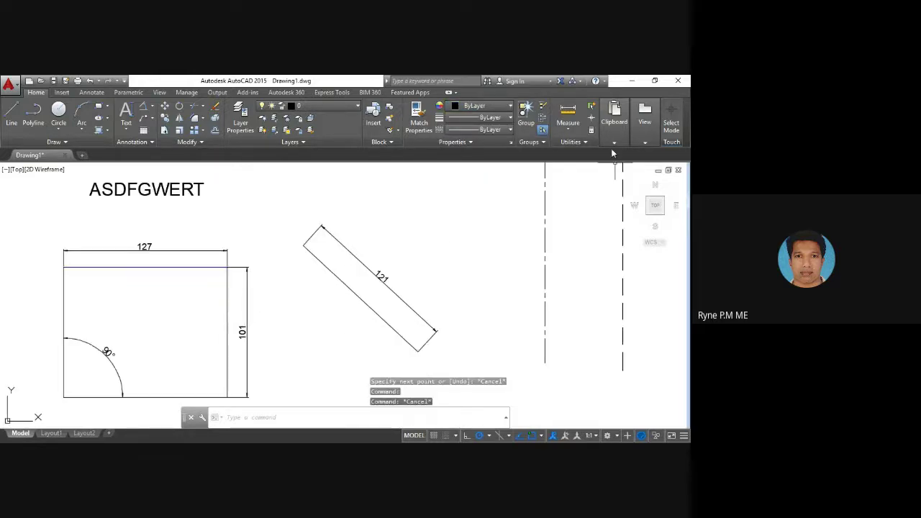
click(227, 314)
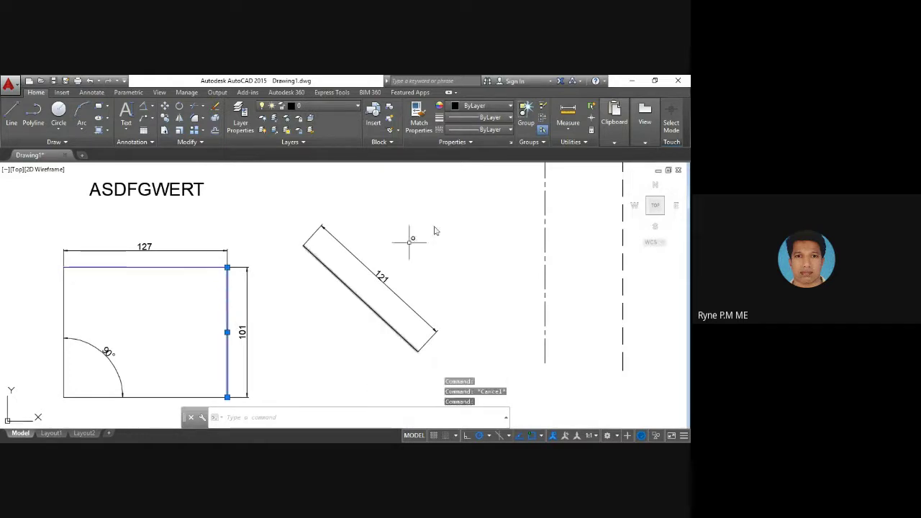
click(480, 105)
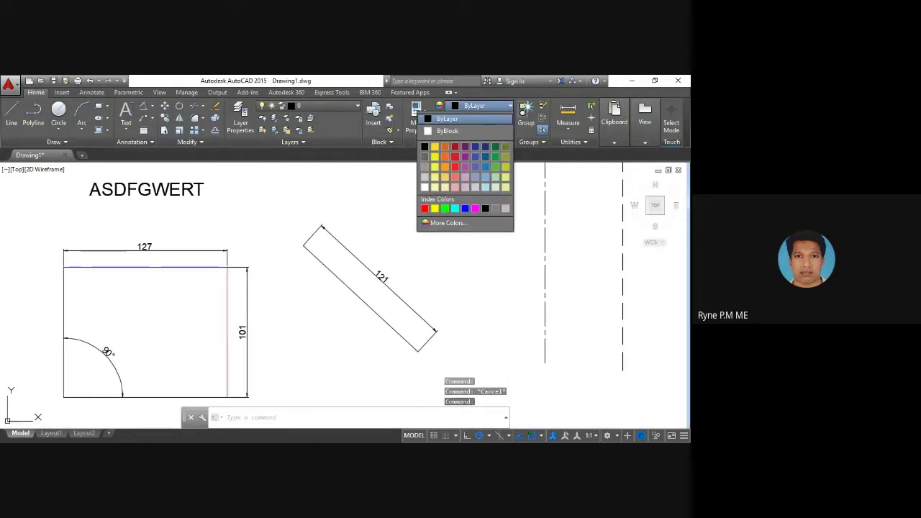
click(455, 162)
key(Escape)
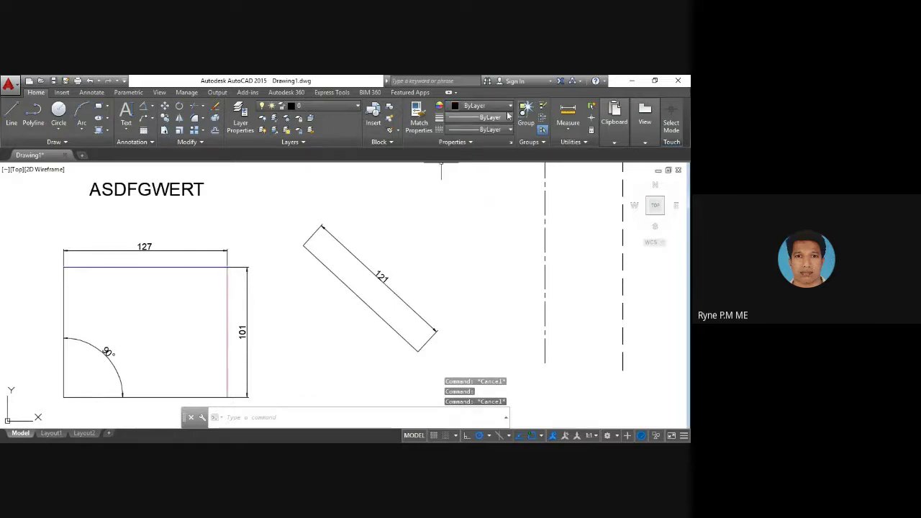
Change the colour of the rectangle's lower edge to green and clear the selection
click(166, 396)
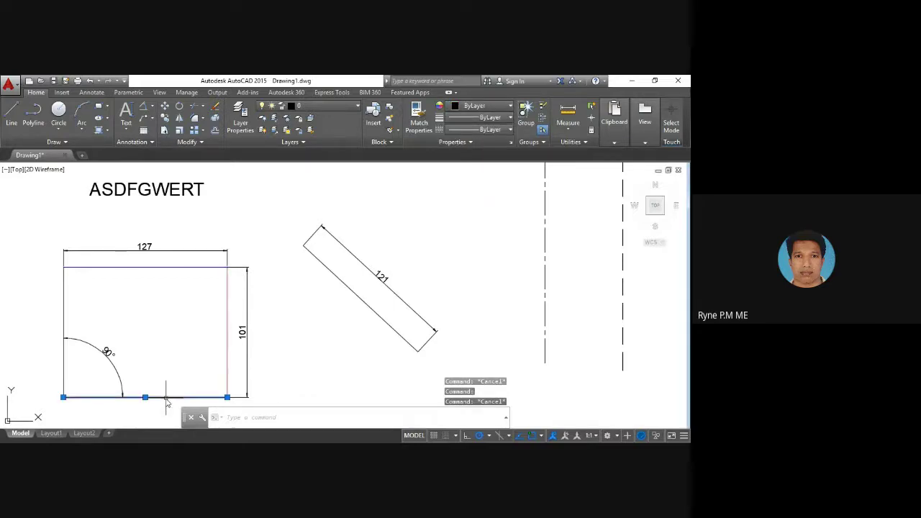
click(508, 108)
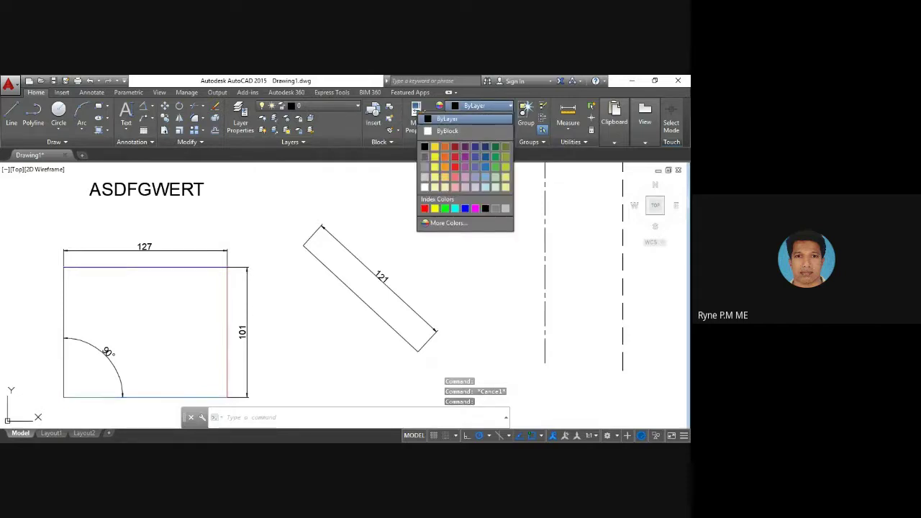
click(495, 167)
key(Escape)
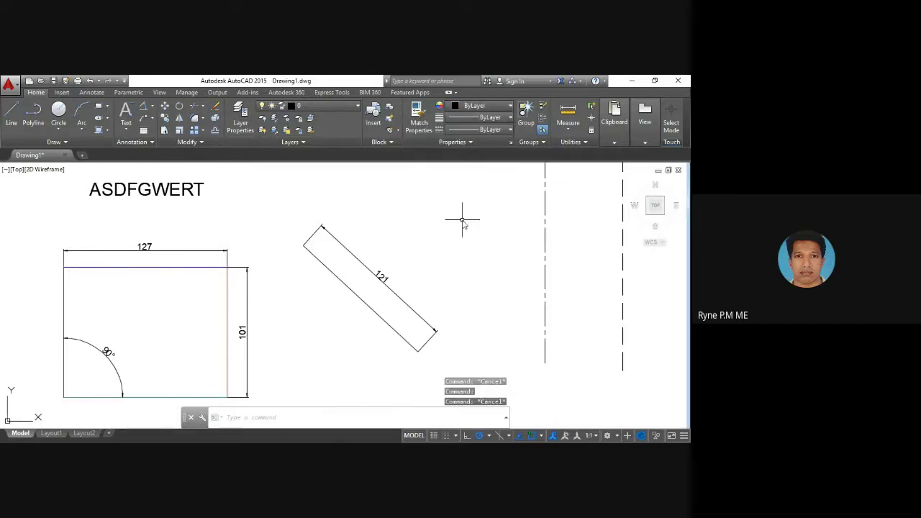
Change the colour of the rectangle's left edge to yellow and clear the selection
click(63, 320)
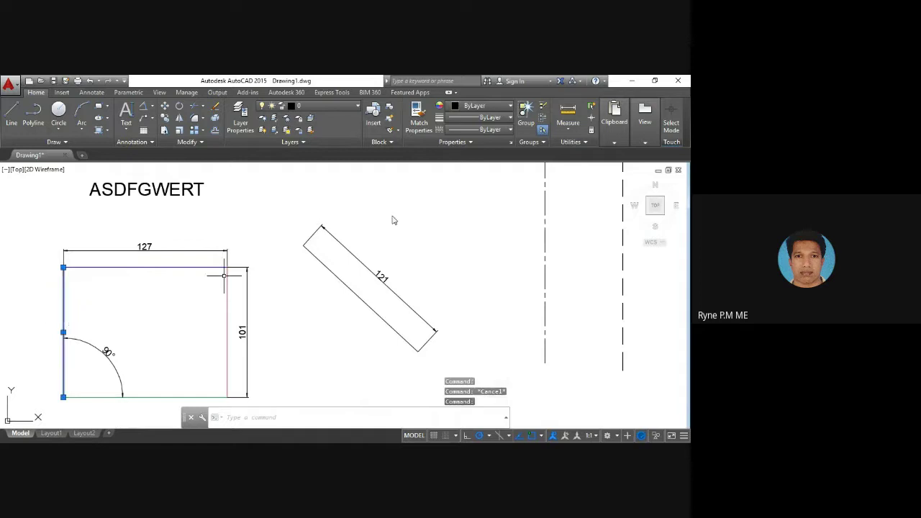
click(509, 106)
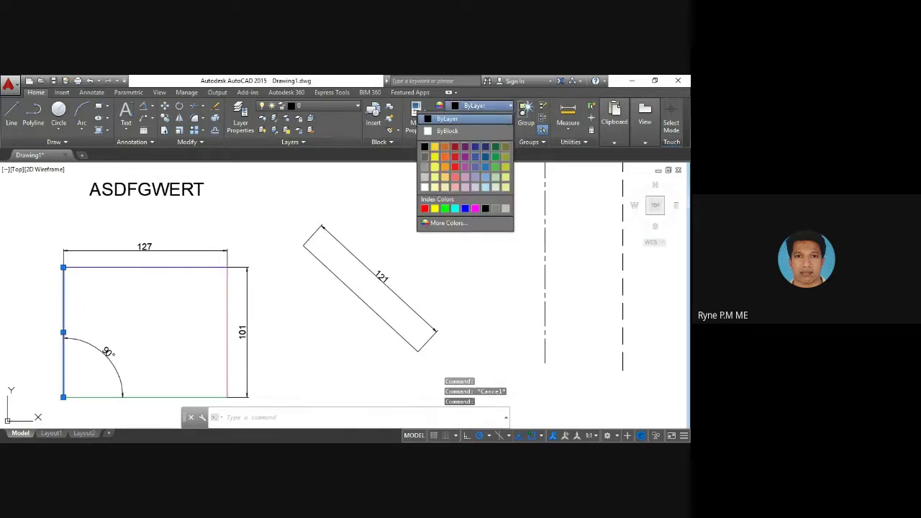
click(446, 118)
key(Escape)
Change the colour of the ASDFGWERT text above the rectangle to orange (242,103,34)
scroll(337, 255, up, 3)
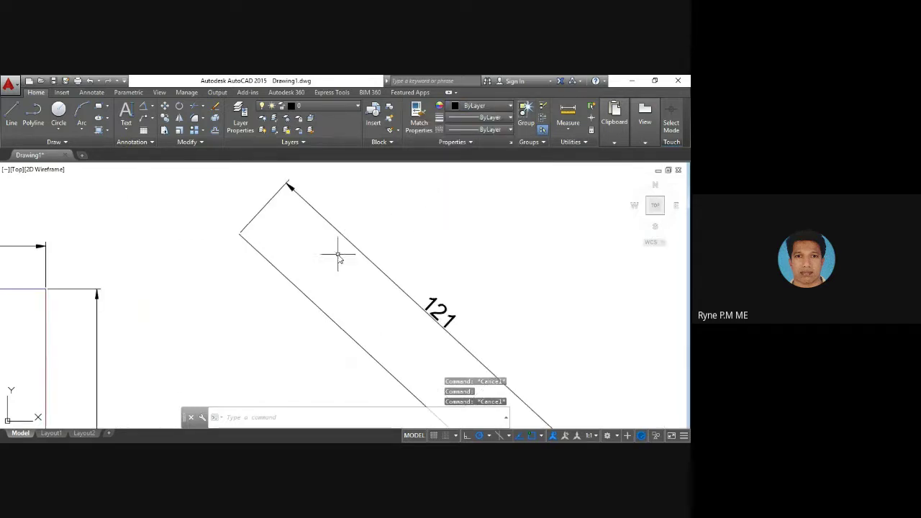
scroll(264, 266, down, 3)
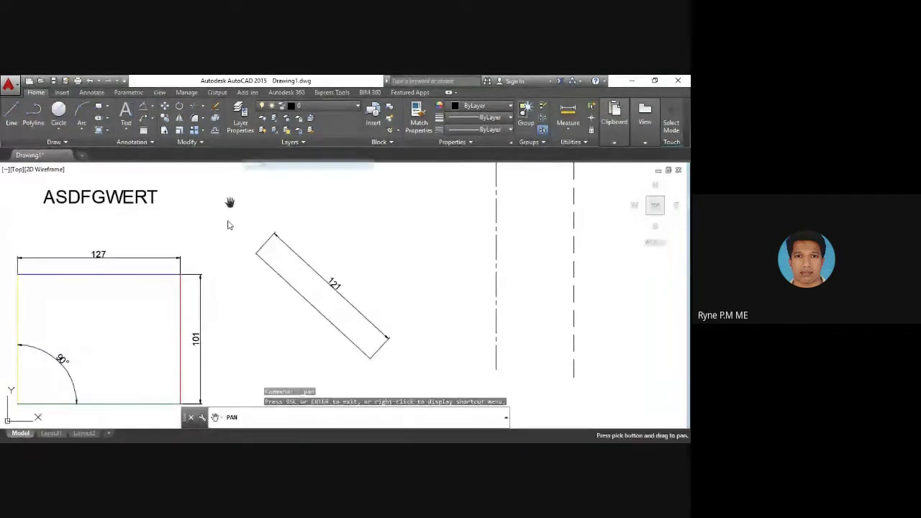
mouse_move(234, 249)
mouse_down()
mouse_move(395, 246)
mouse_move(408, 228)
mouse_up()
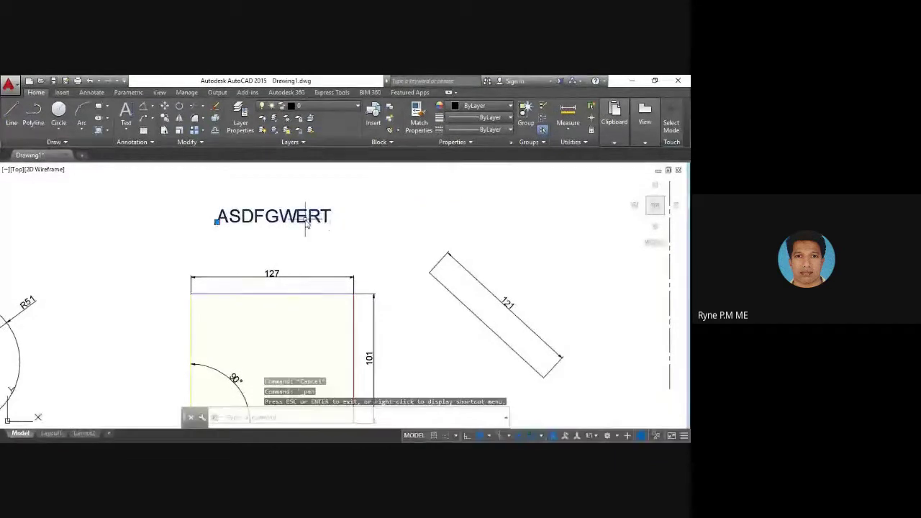
key(Escape)
click(307, 219)
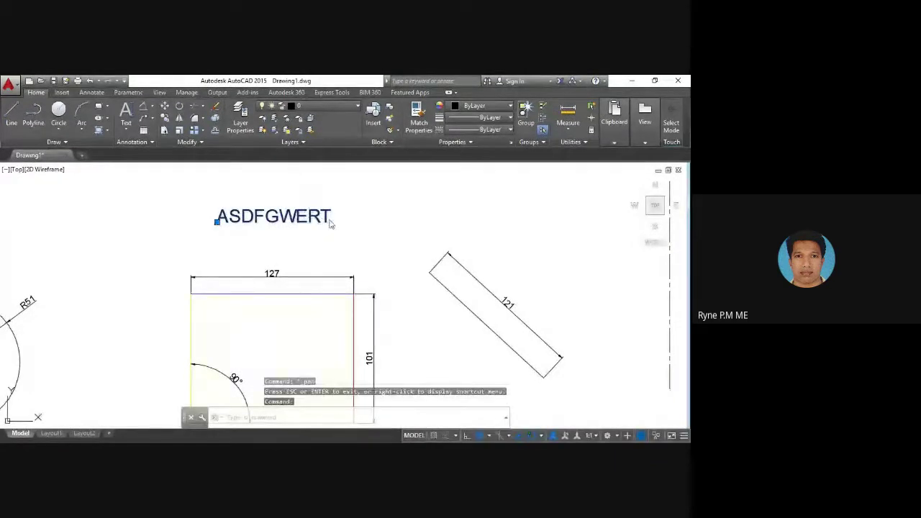
key(Escape)
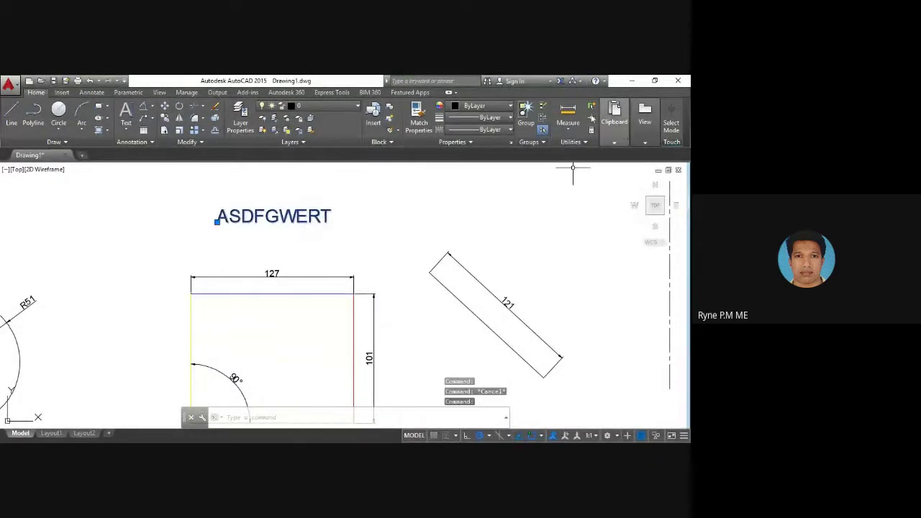
click(510, 106)
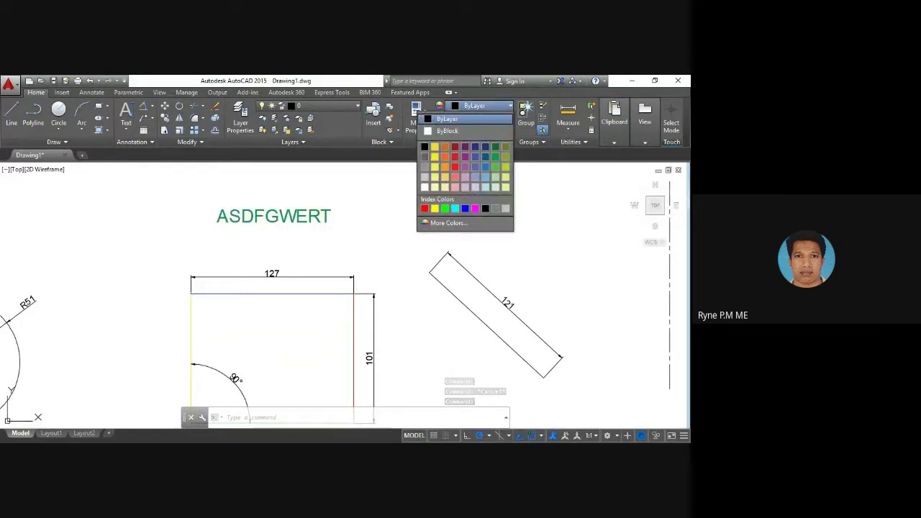
click(445, 156)
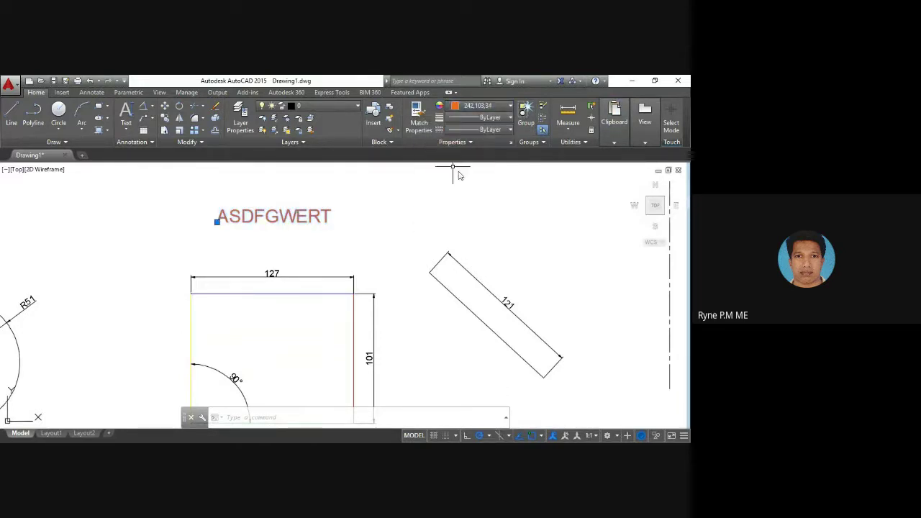
Examine the recoloured ASDFGWERT text up close and the whole set of drawn shapes, and clear the selection
scroll(493, 223, up, 2)
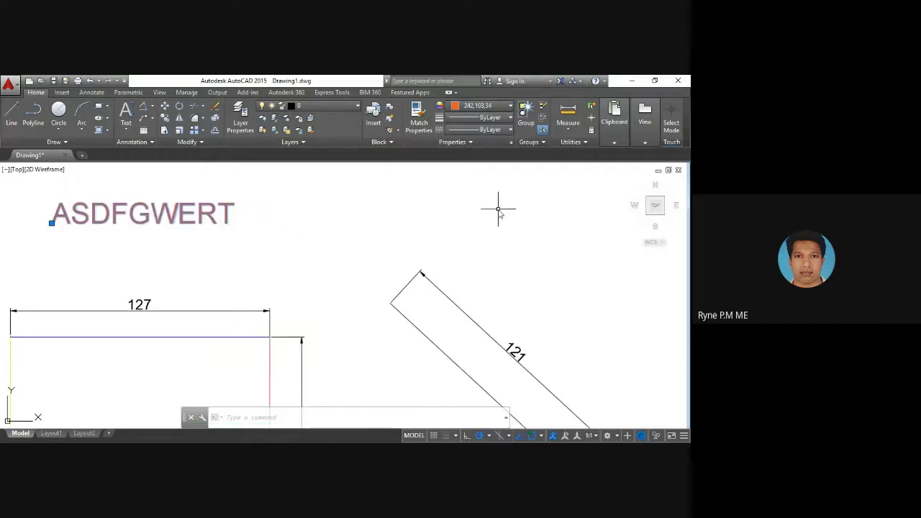
text(p)
key(Return)
scroll(630, 230, down, 3)
scroll(525, 248, up, 3)
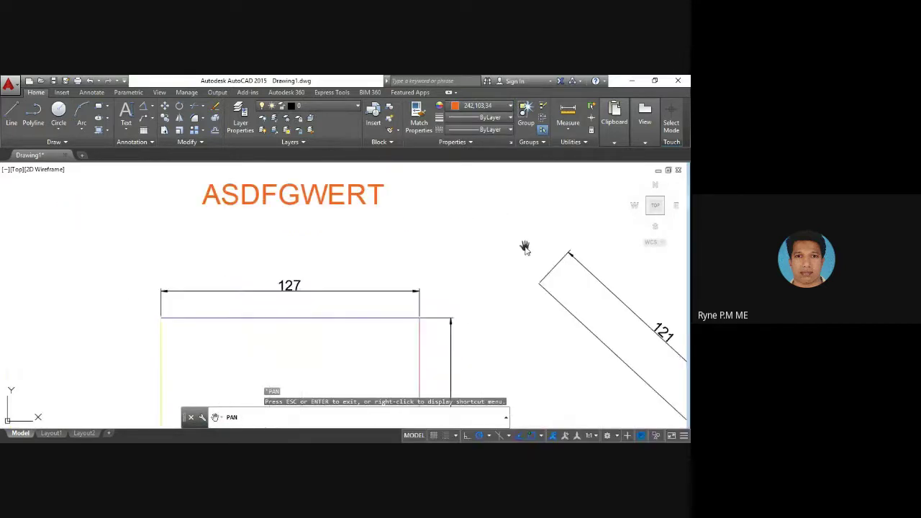
mouse_move(482, 246)
mouse_down()
mouse_move(462, 240)
mouse_move(481, 228)
mouse_move(476, 258)
mouse_up()
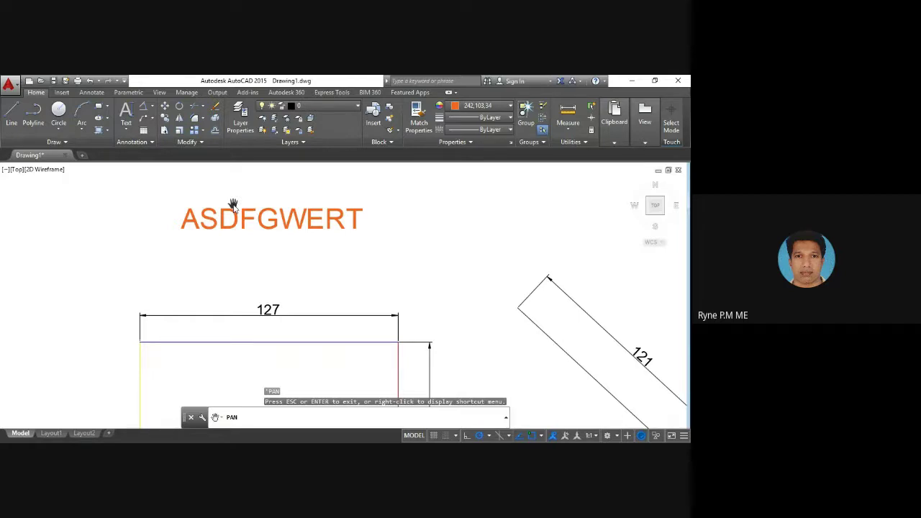
scroll(232, 203, down, 3)
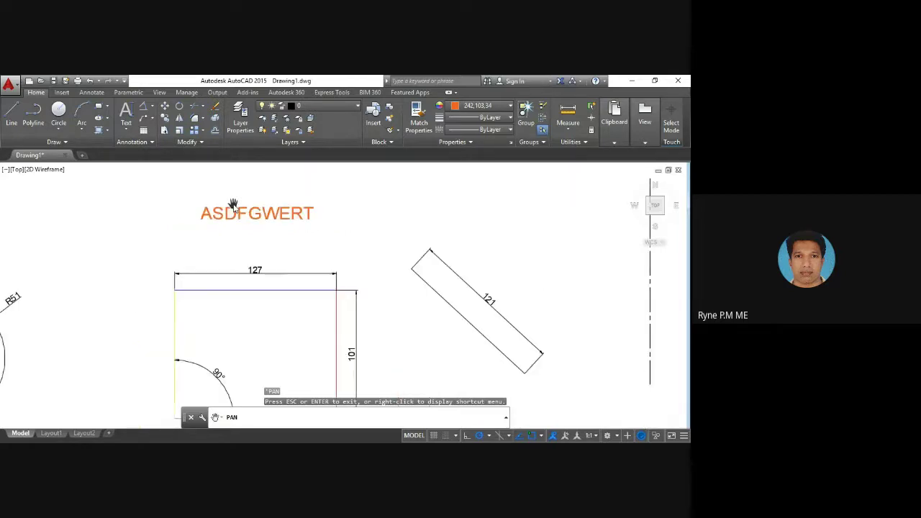
scroll(324, 236, down, 3)
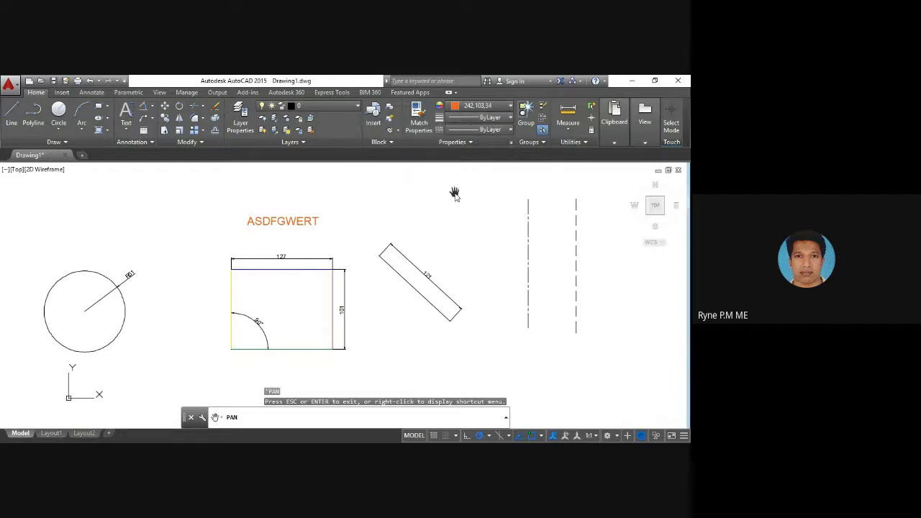
key(Escape)
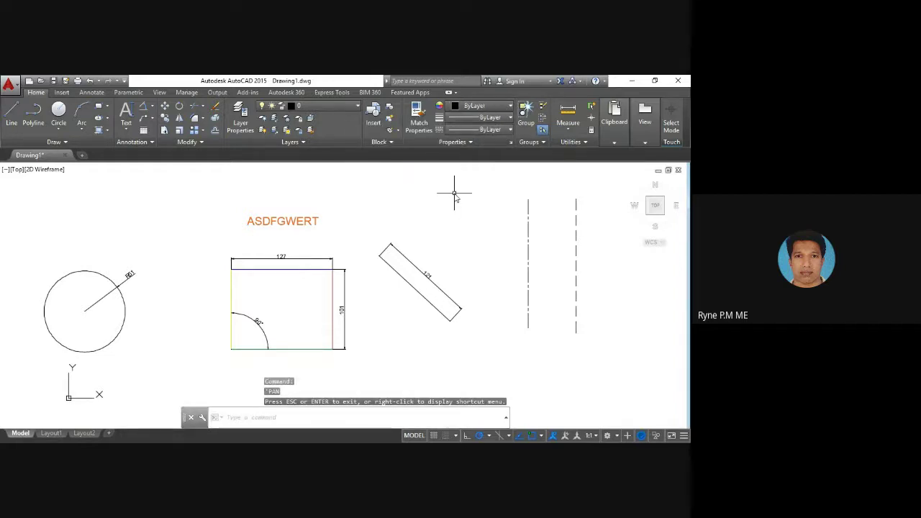